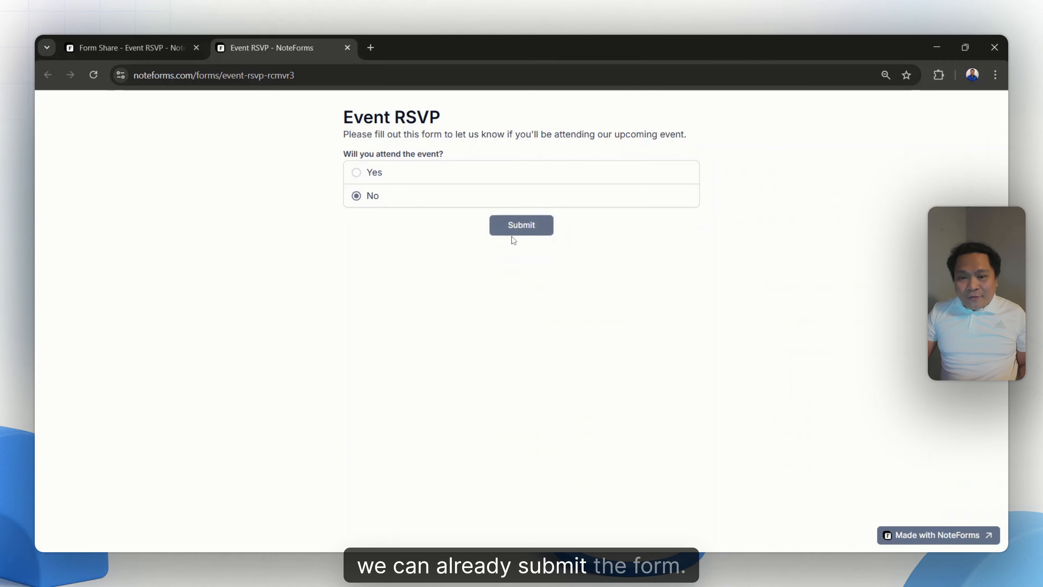
- Fill in the Event RSVP form with attendance Yes, 2 guests, dietary restrictions Yes and "Beef" as the restriction, and submit it
left_click(367, 173)
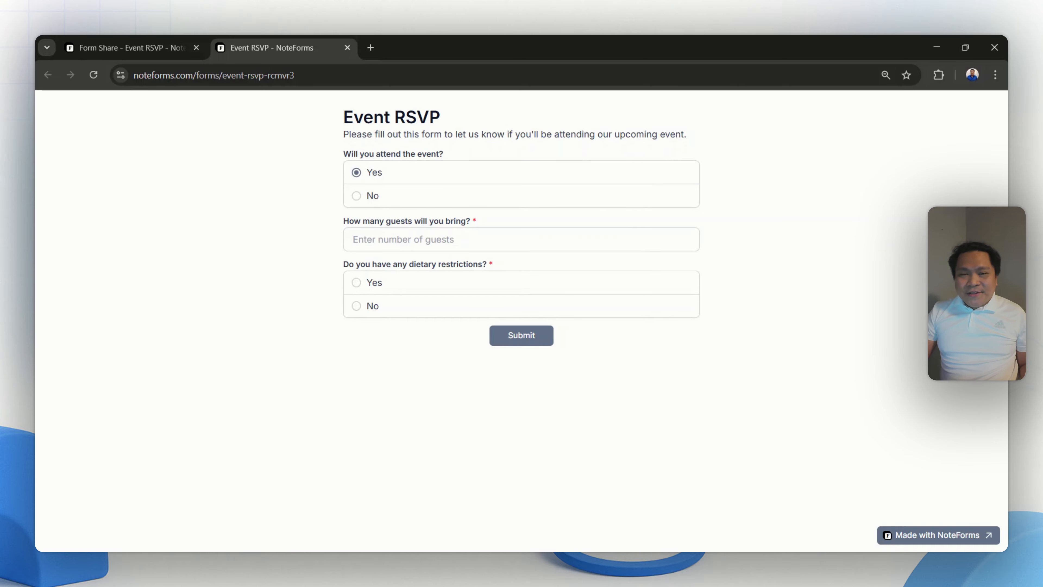
left_click(487, 239)
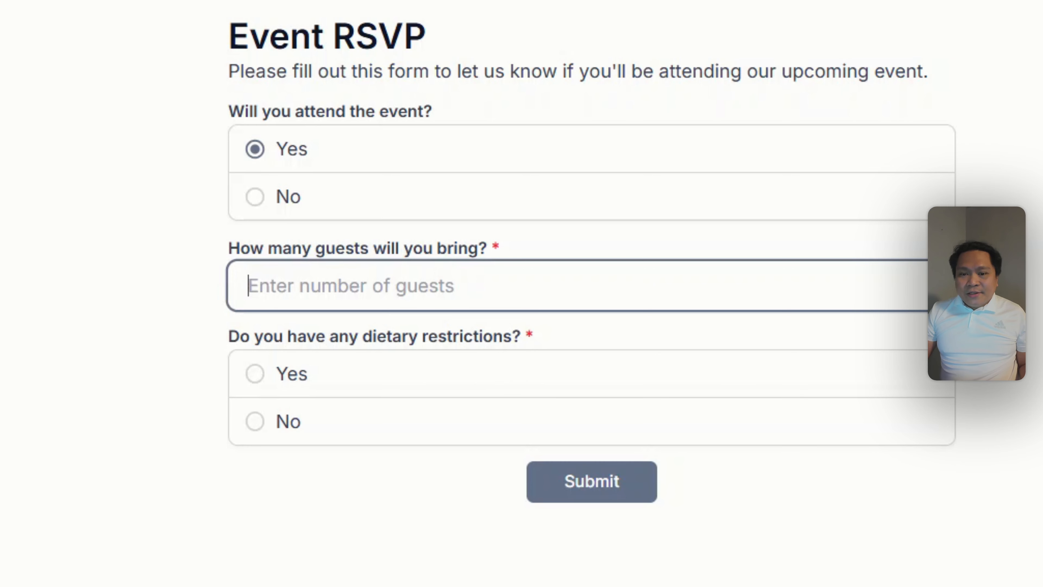
type("2")
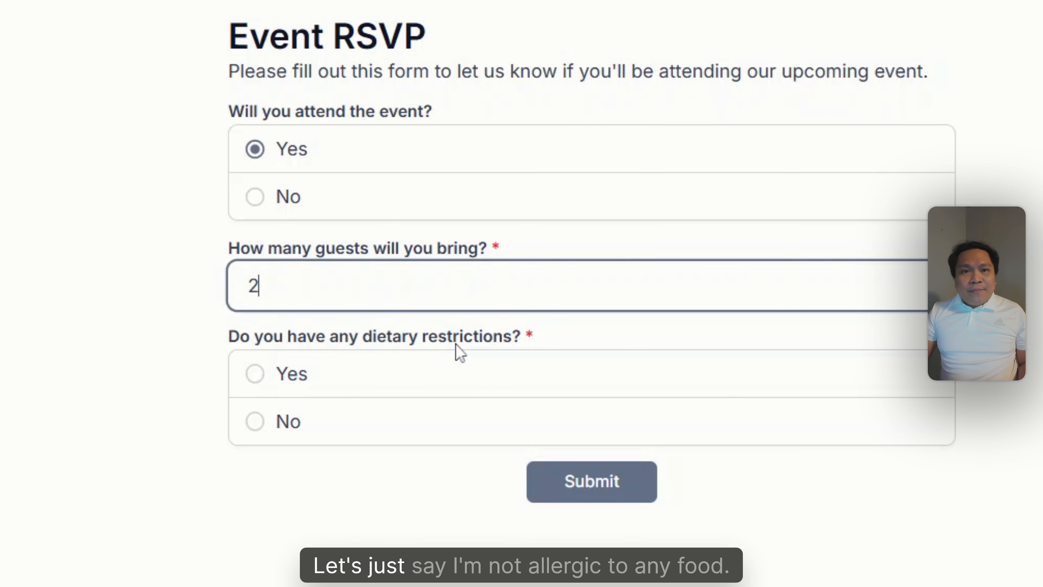
left_click(258, 426)
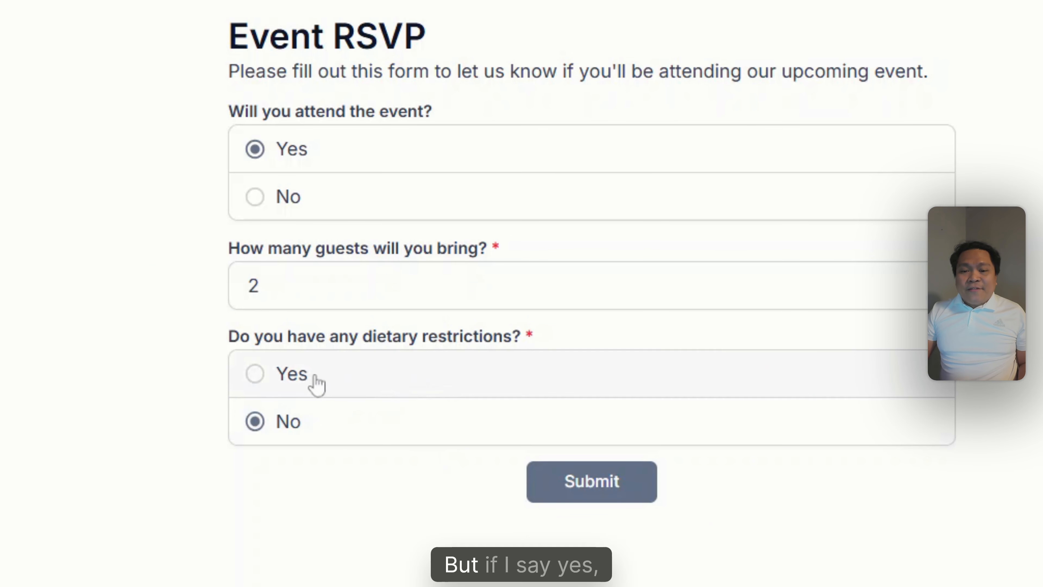
left_click(261, 380)
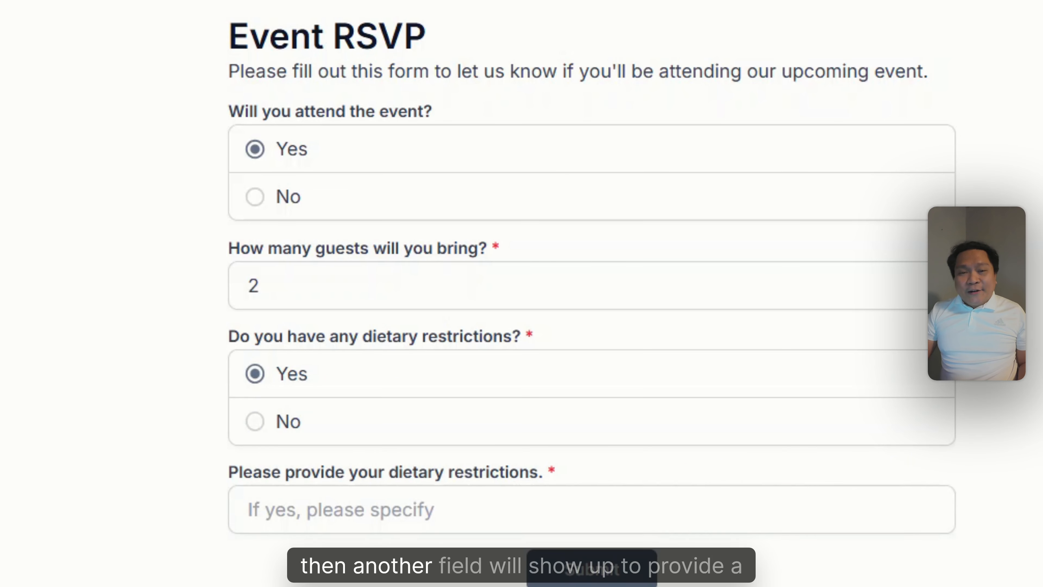
left_click(313, 509)
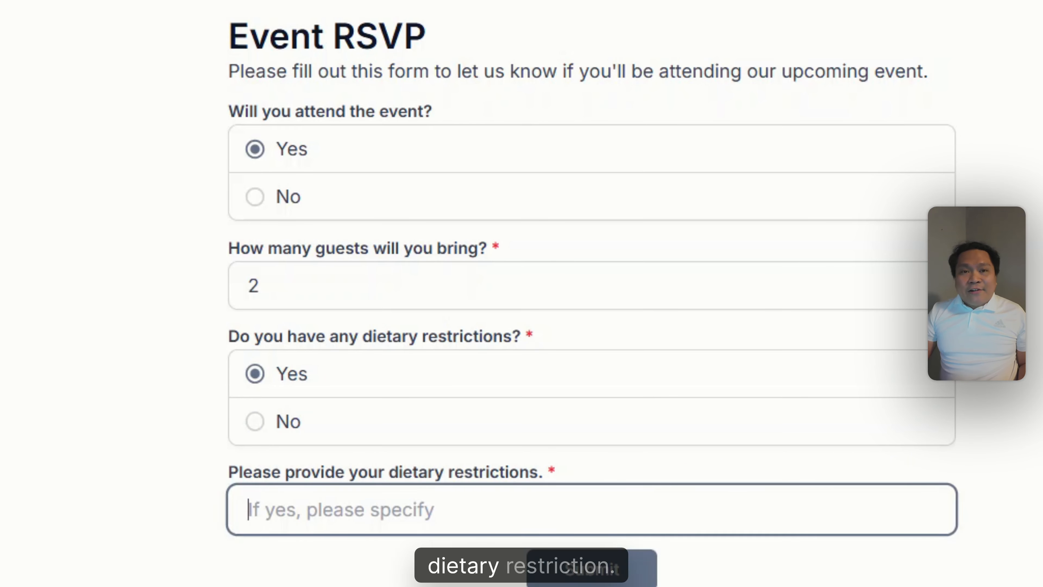
type("Beef")
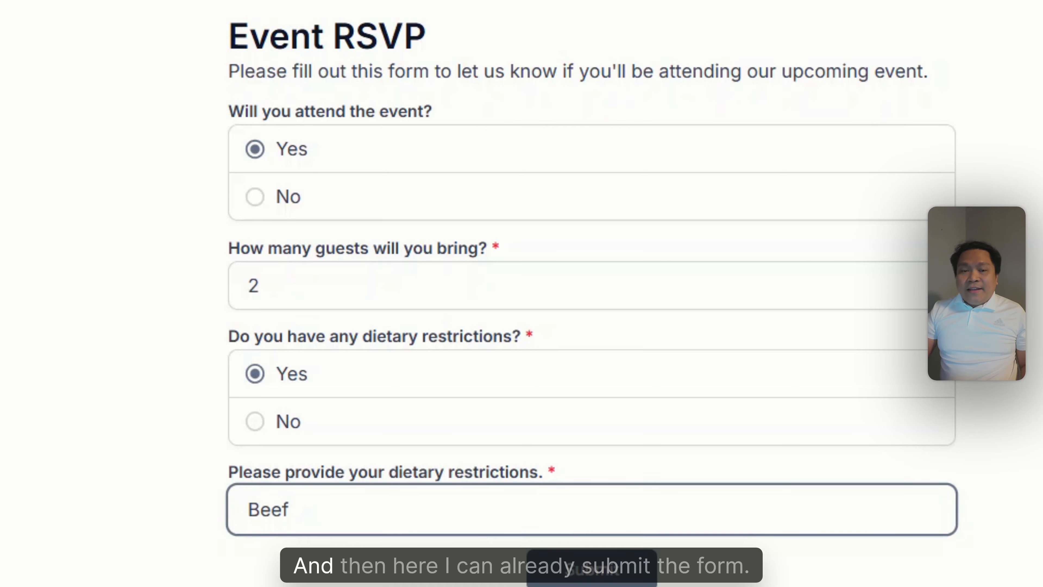
left_click(600, 575)
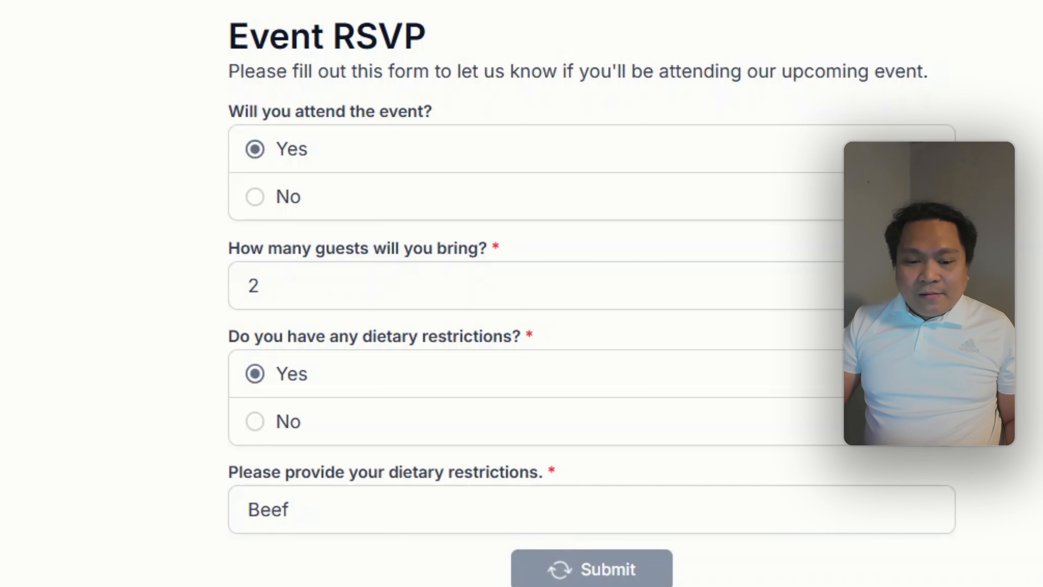
- Open the Event RSVP form from the list of all forms and view its submissions in the Notion database
left_click(127, 37)
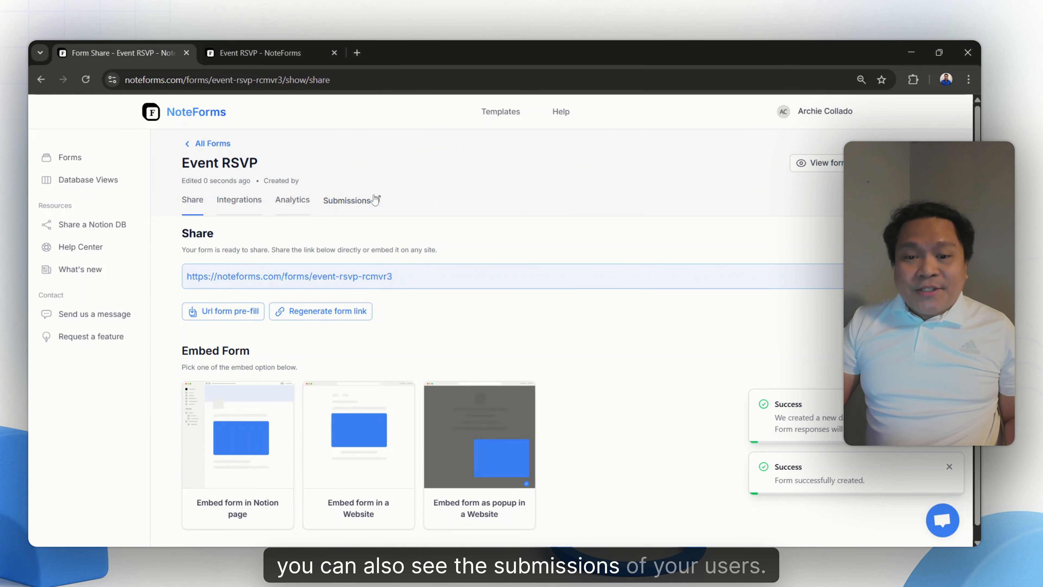
left_click(210, 143)
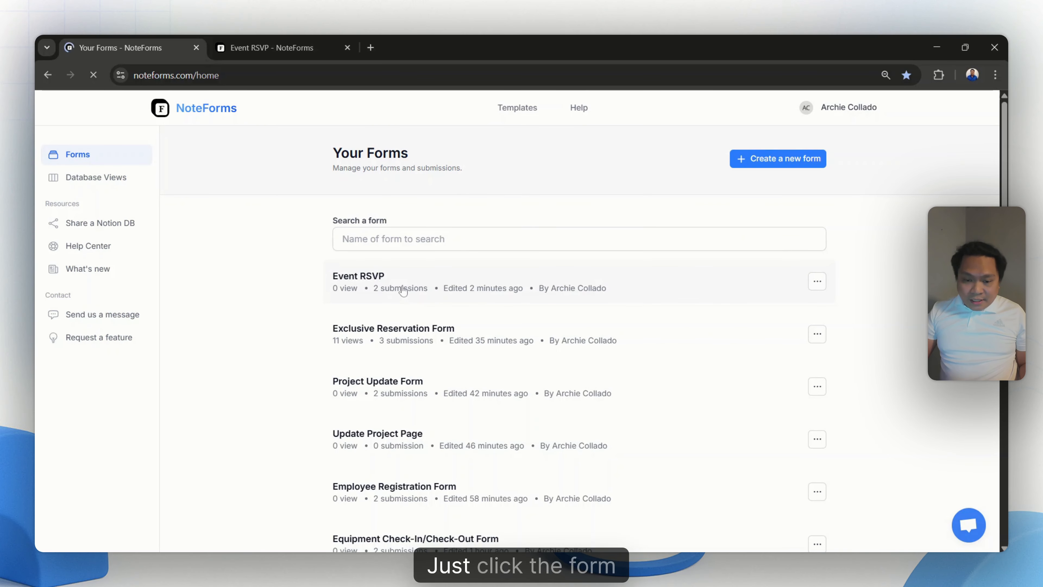
left_click(404, 298)
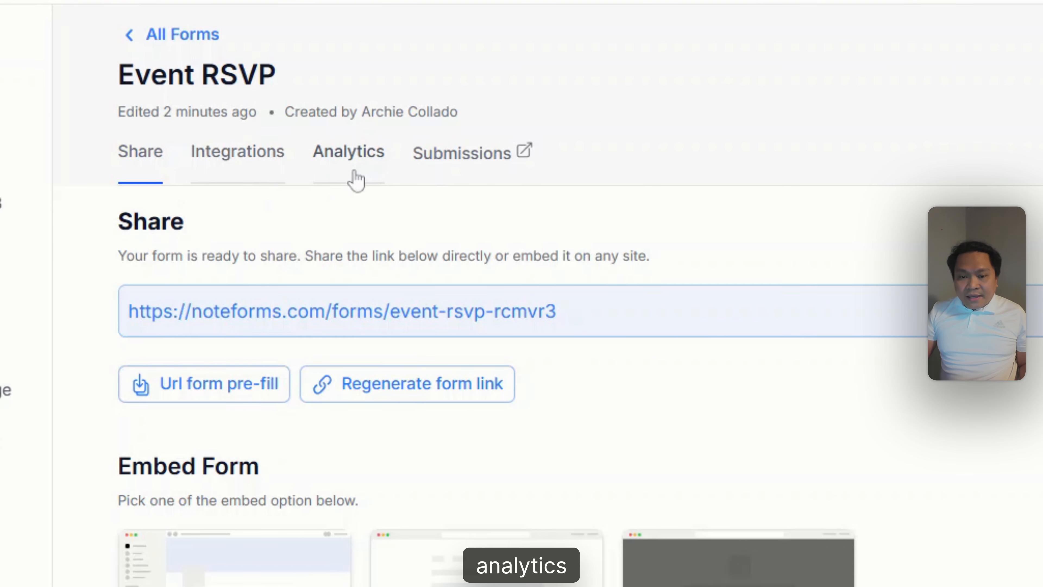
left_click(467, 161)
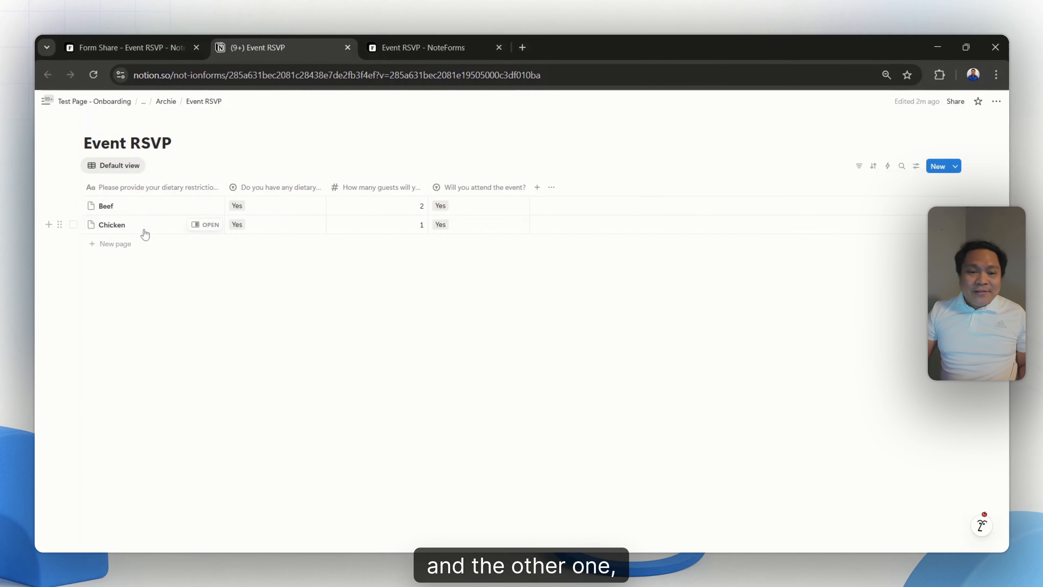
left_click(178, 41)
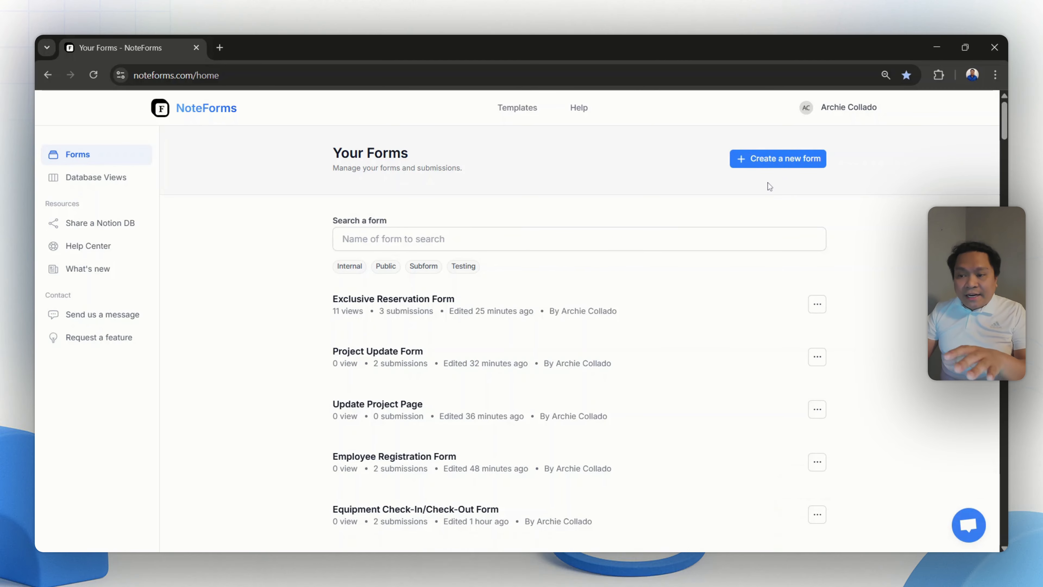
- Start creating a new form and choose to start from scratch for saving the responses
left_click(776, 162)
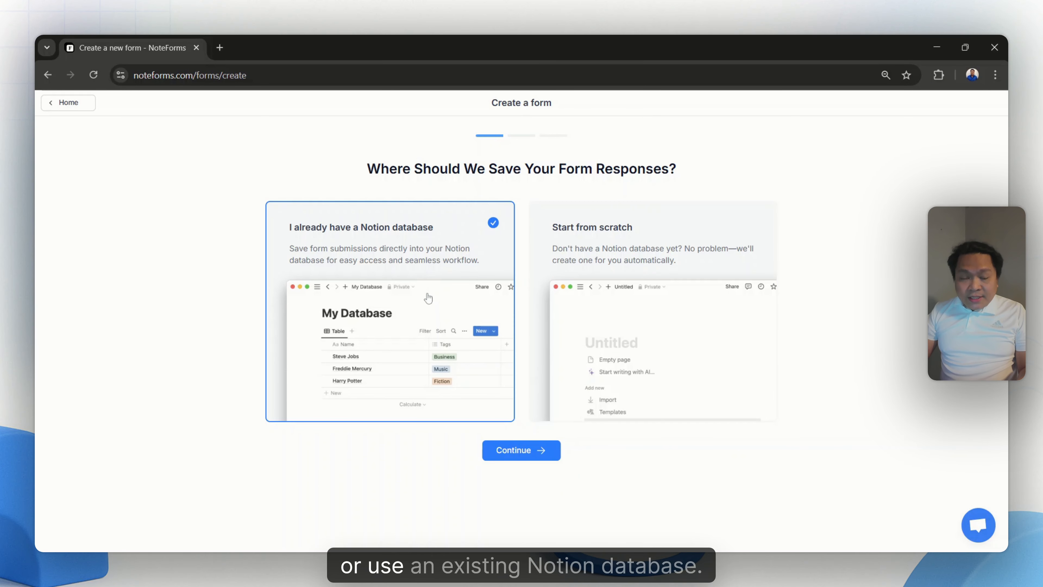
left_click(632, 291)
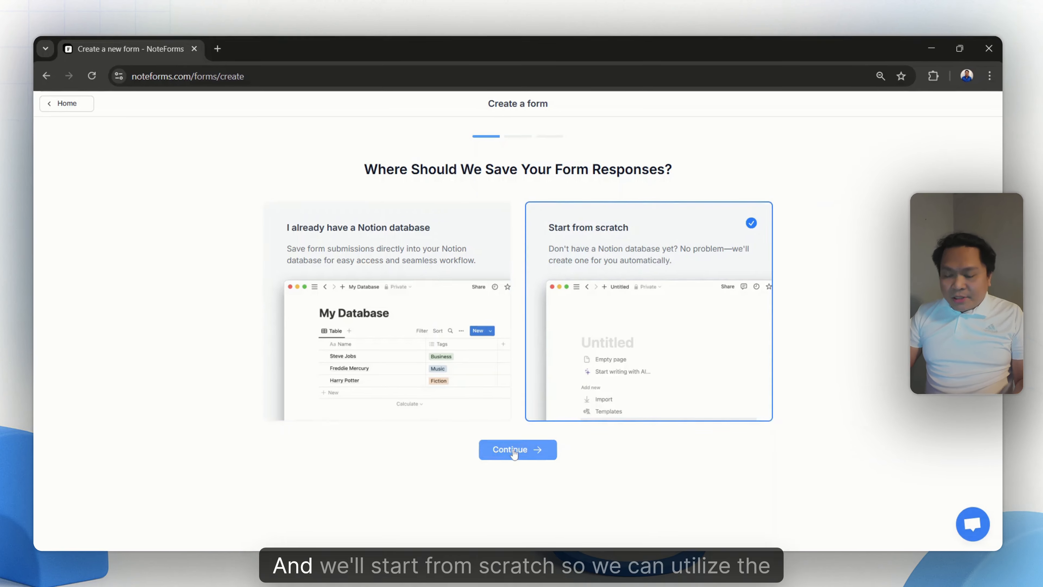
left_click(521, 449)
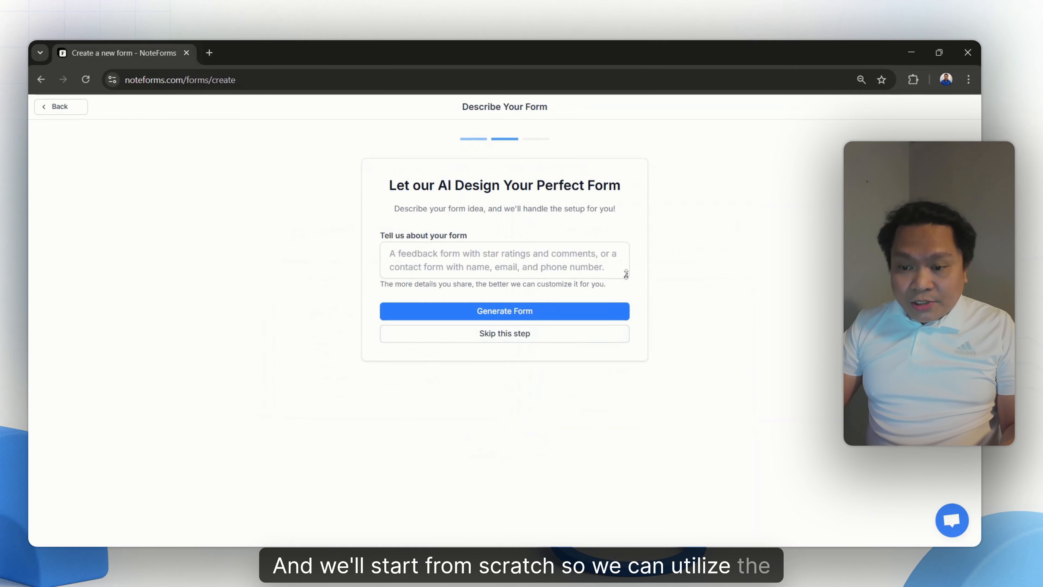
- Generate the form with AI from the pasted Event RSVP description covering attendance, guest count, dietary restrictions, dietary details and a thank you message
left_click_drag(626, 274, 626, 441)
left_click(616, 431)
type("Create a form called Event RSVP with these fields:  Will you attend the event? (Yes / No)  How many guests will you bring? (Number)  Do you have any dietary restrictions? (Yes / No)  Please provide your dietary restrictions. (Short text)  Thank you message (Statement field)")
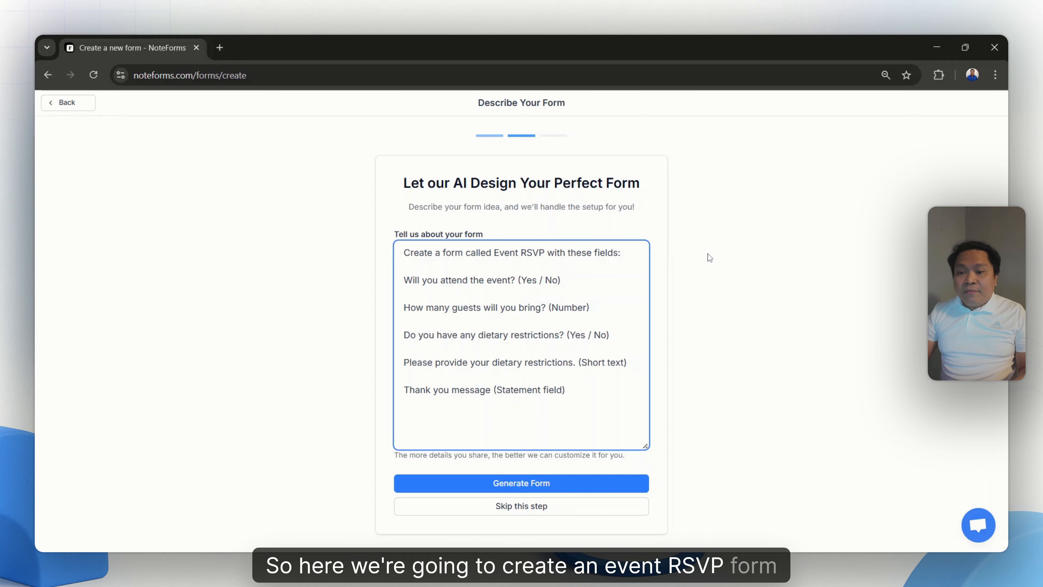
left_click(561, 485)
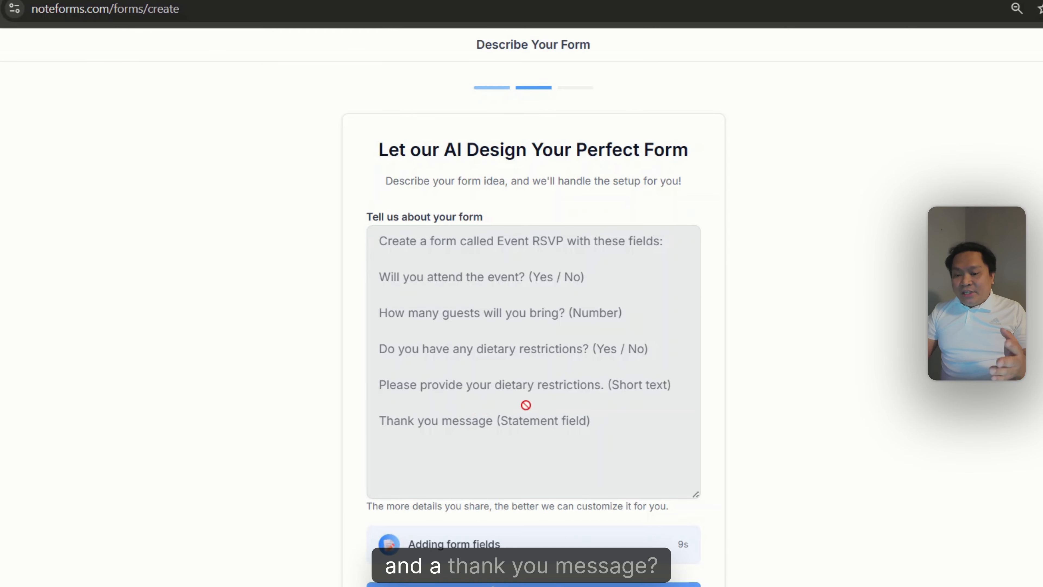
scroll(546, 339, "down", 1)
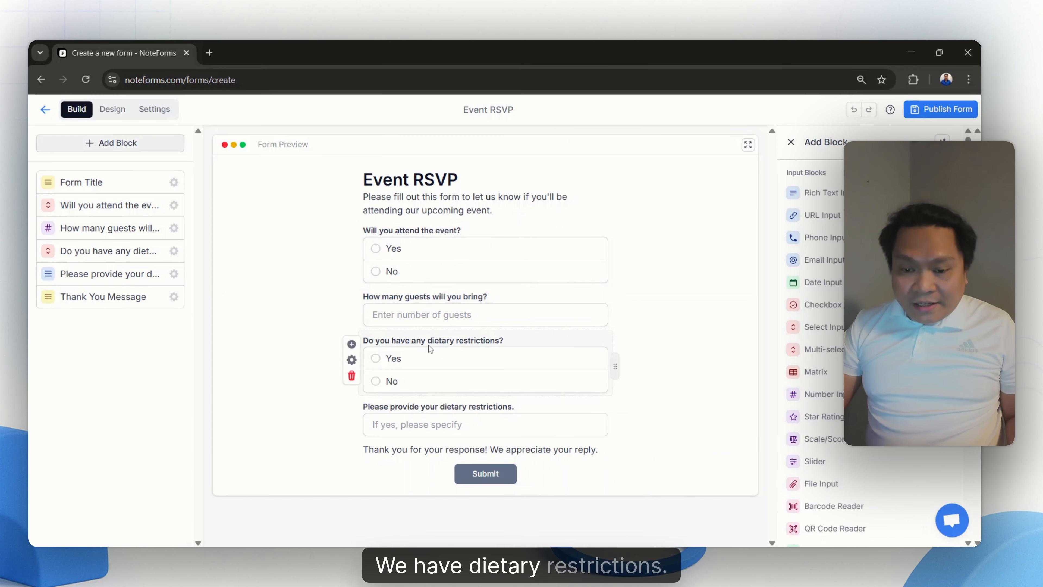
- Remove the Thank You Message block and try the No and Yes answers to the attendance question in the preview
left_click(374, 424)
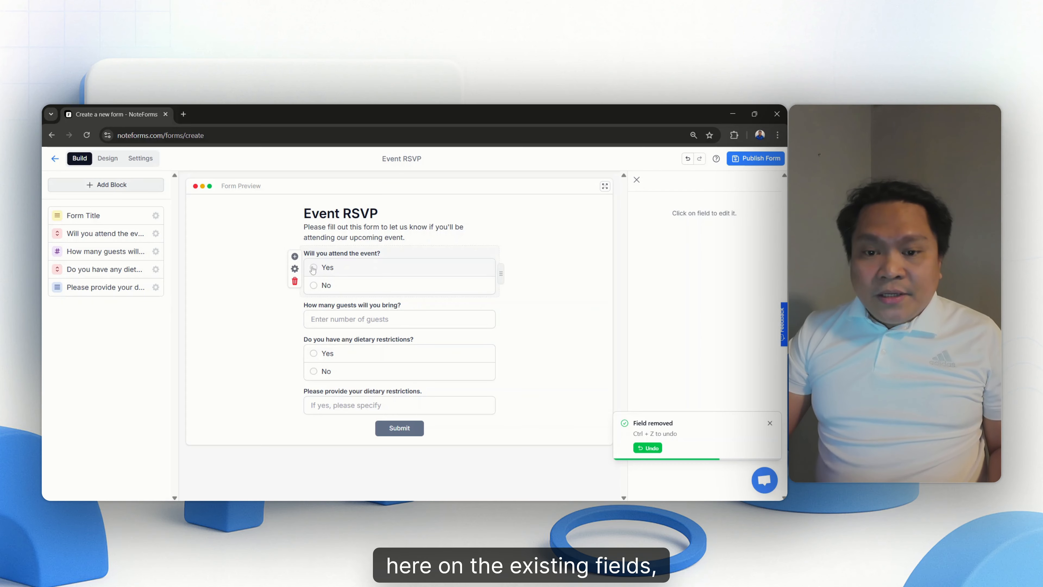
left_click(313, 285)
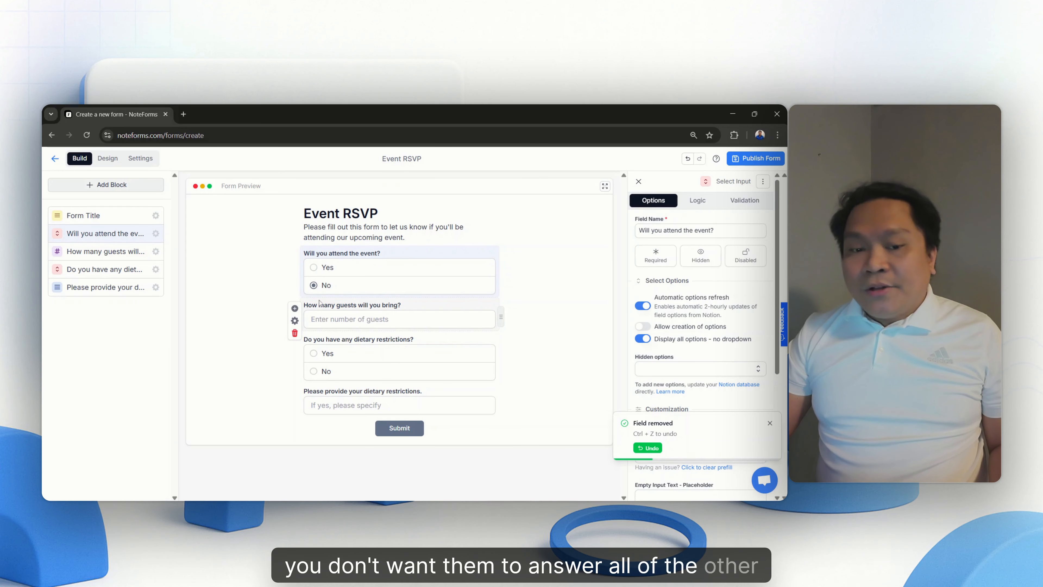
left_click(313, 268)
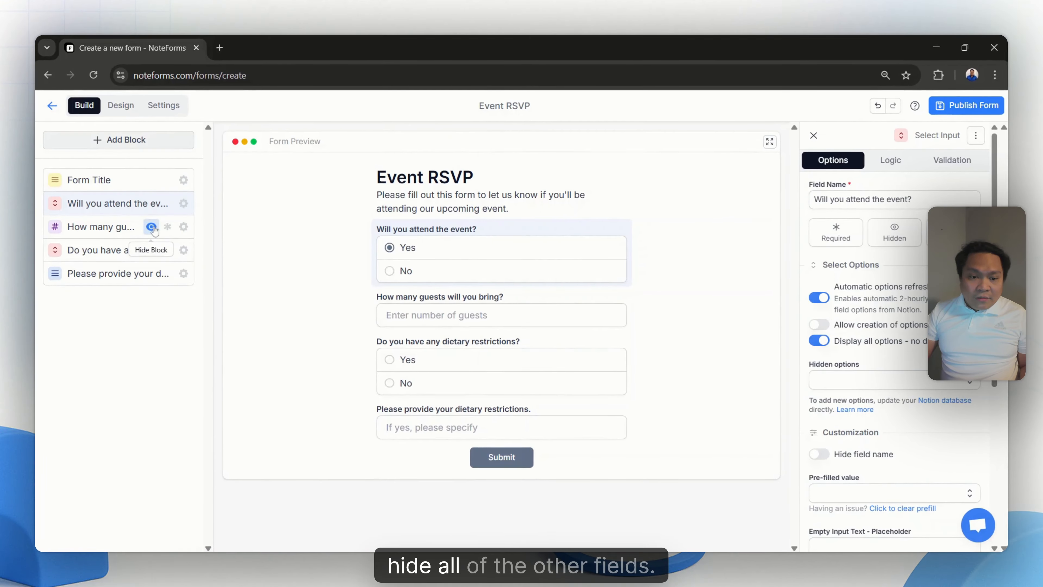
- Hide the guest count, dietary restrictions question and dietary details blocks
left_click(152, 227)
left_click(151, 250)
left_click(151, 273)
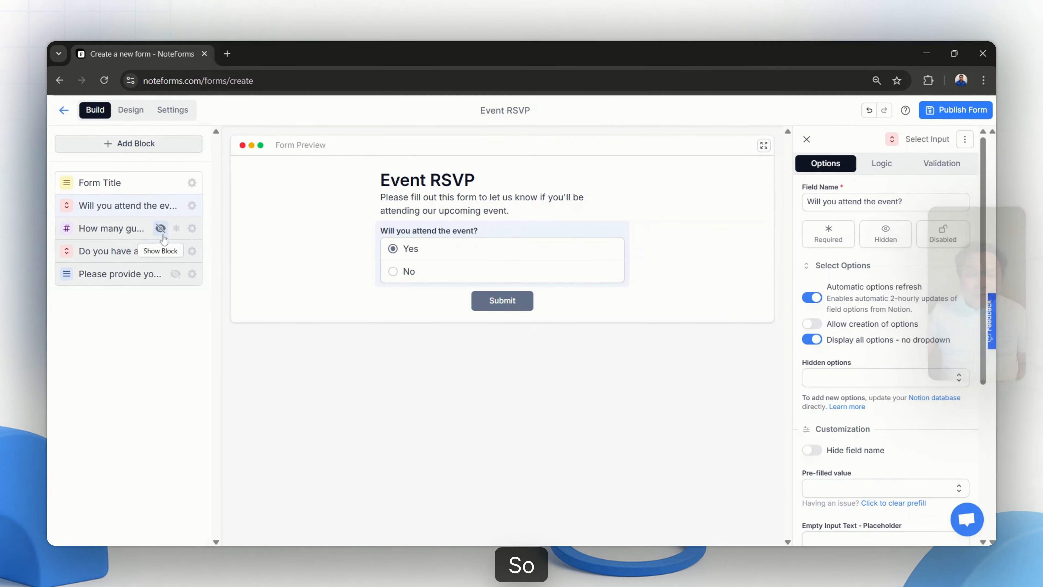
- Add logic to the guest count field that shows the block and requires an answer when "Will you attend the event?" equals Yes
left_click(196, 230)
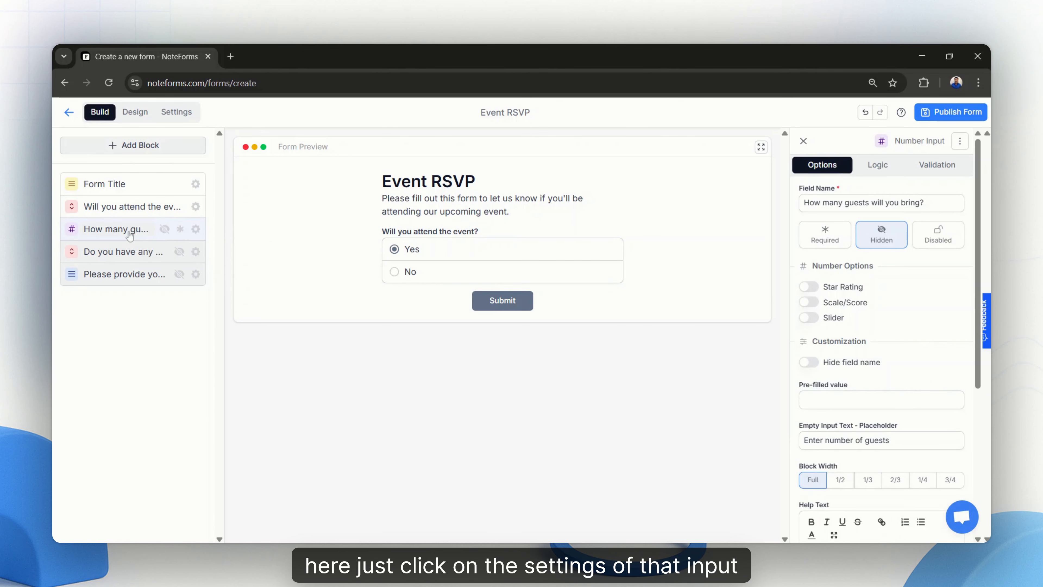
left_click(895, 168)
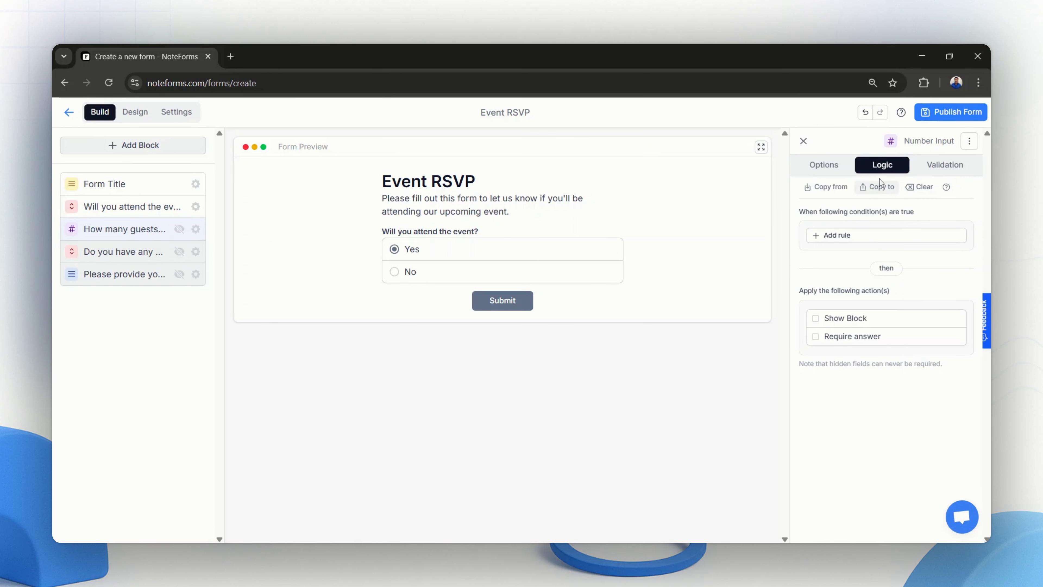
left_click(873, 237)
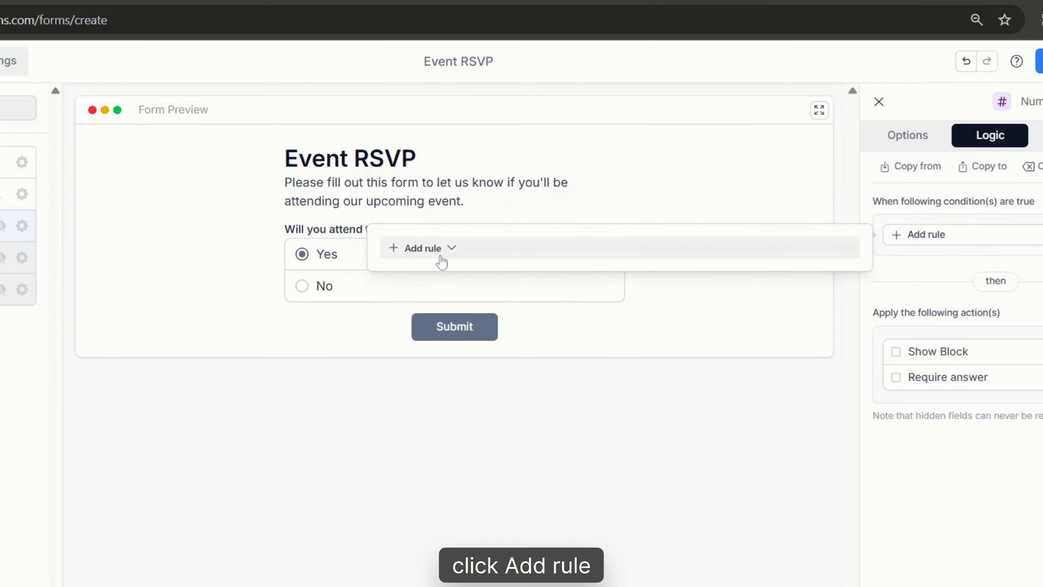
left_click(496, 246)
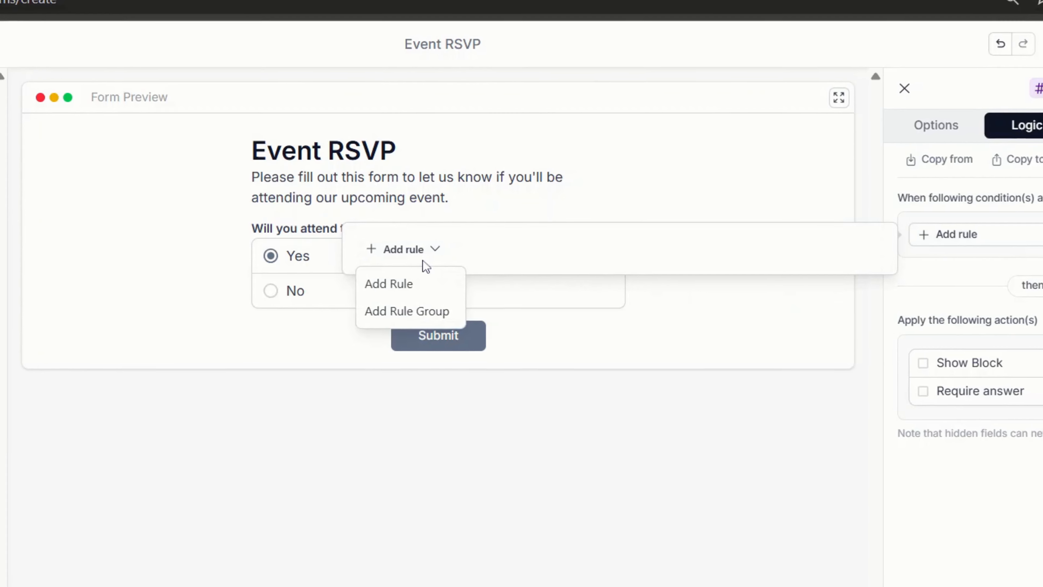
left_click(410, 288)
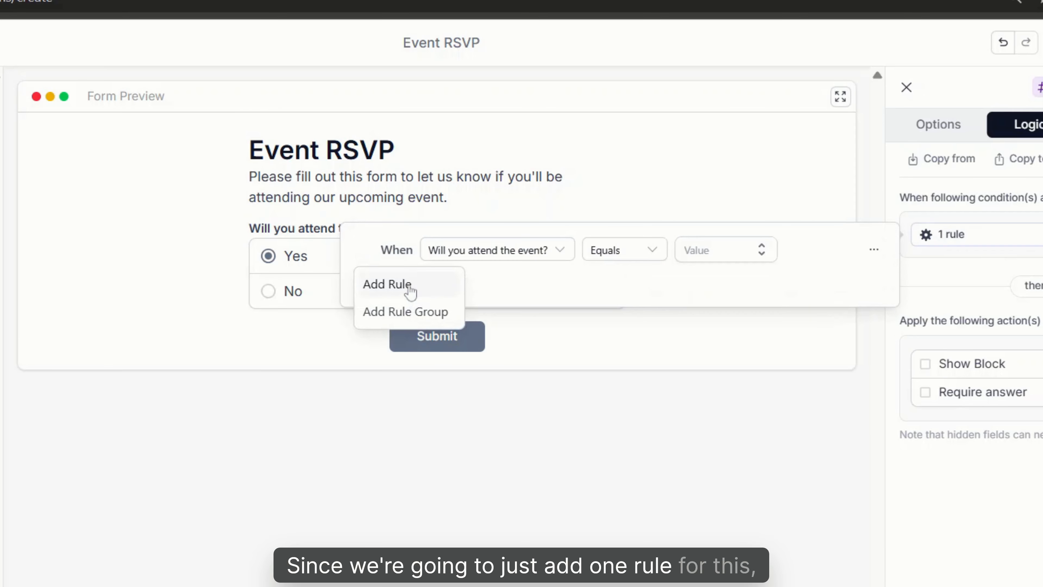
left_click(522, 251)
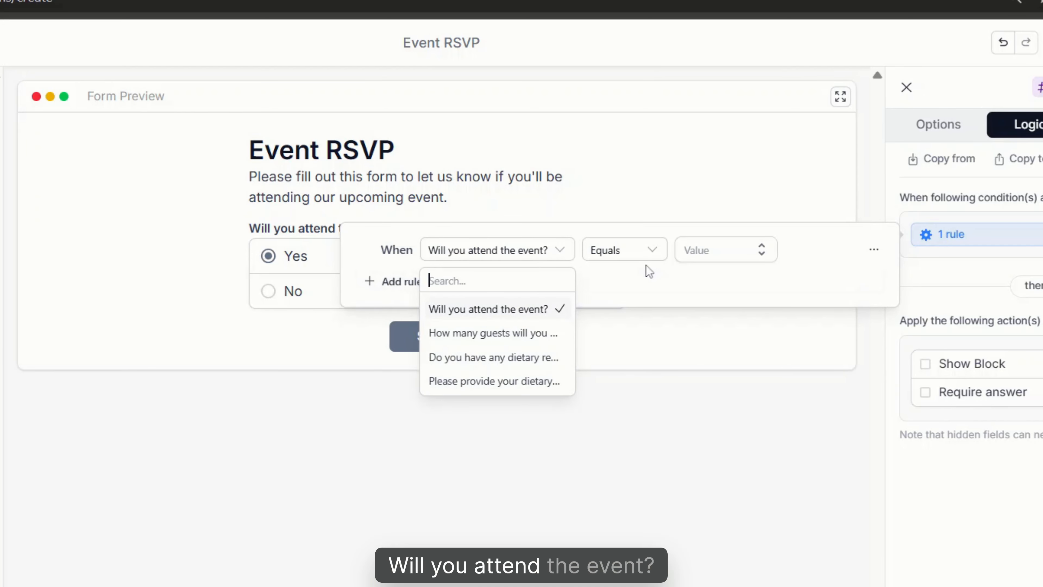
left_click(737, 262)
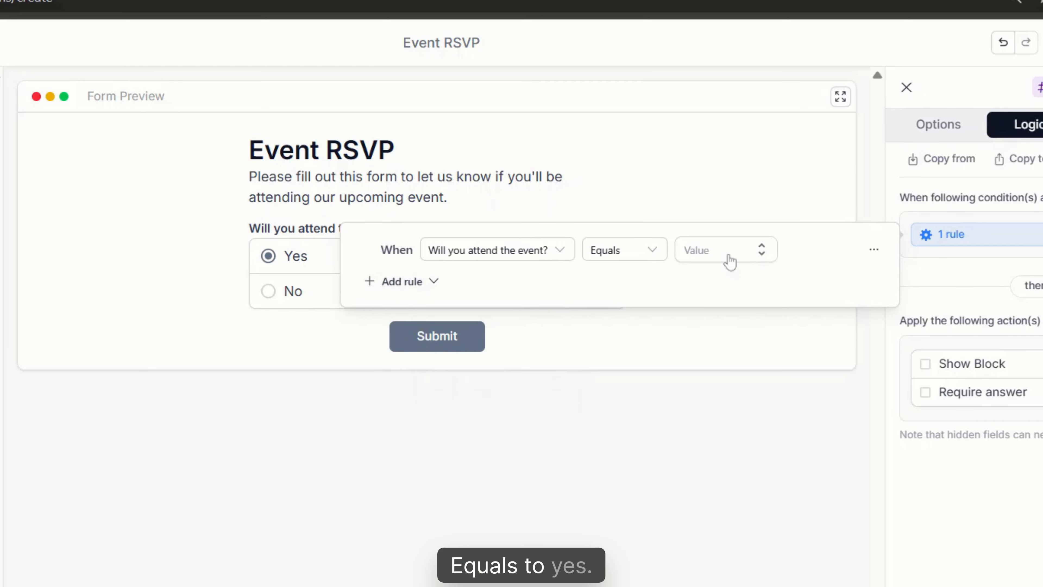
left_click(729, 261)
left_click(715, 275)
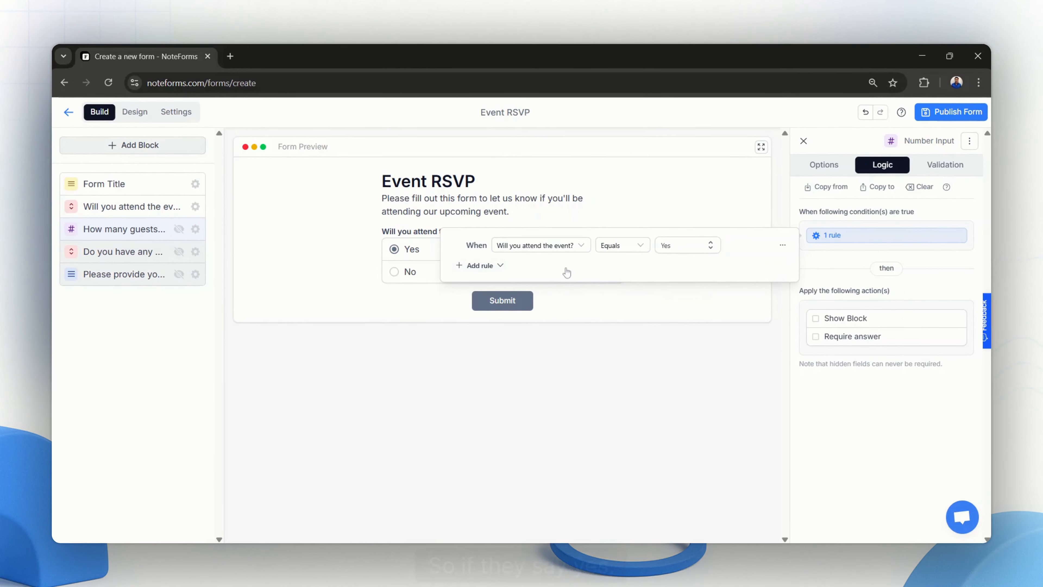
left_click(815, 318)
left_click(815, 336)
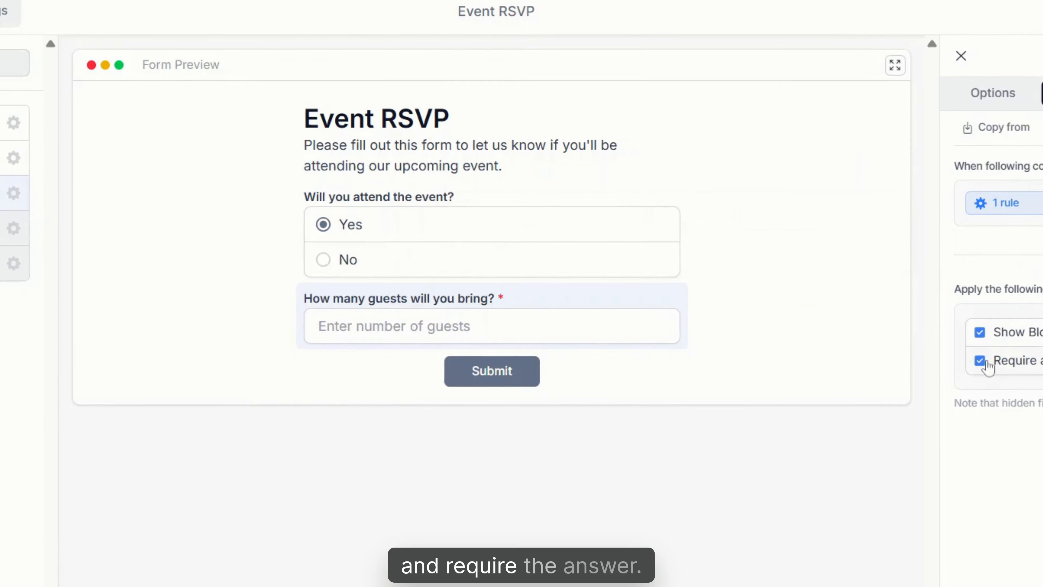
- Test the guest count field's logic by switching the attendance answer between No and Yes in the form preview
left_click(320, 261)
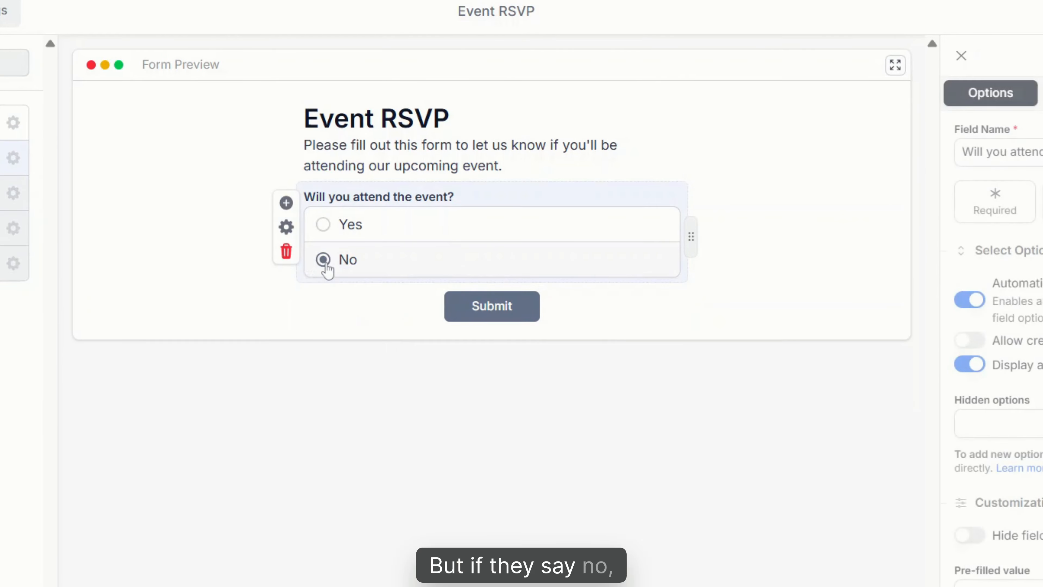
left_click(324, 231)
left_click(324, 260)
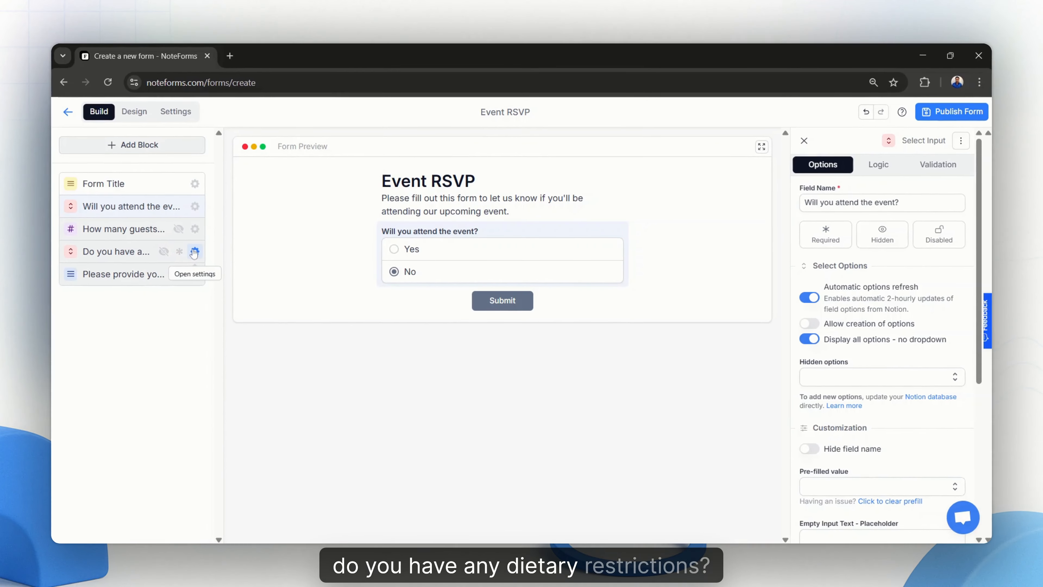
- Show and require the dietary restrictions question when "Will you attend the event?" equals Yes, and test the attendance answers Yes and No in the preview
left_click(13, 228)
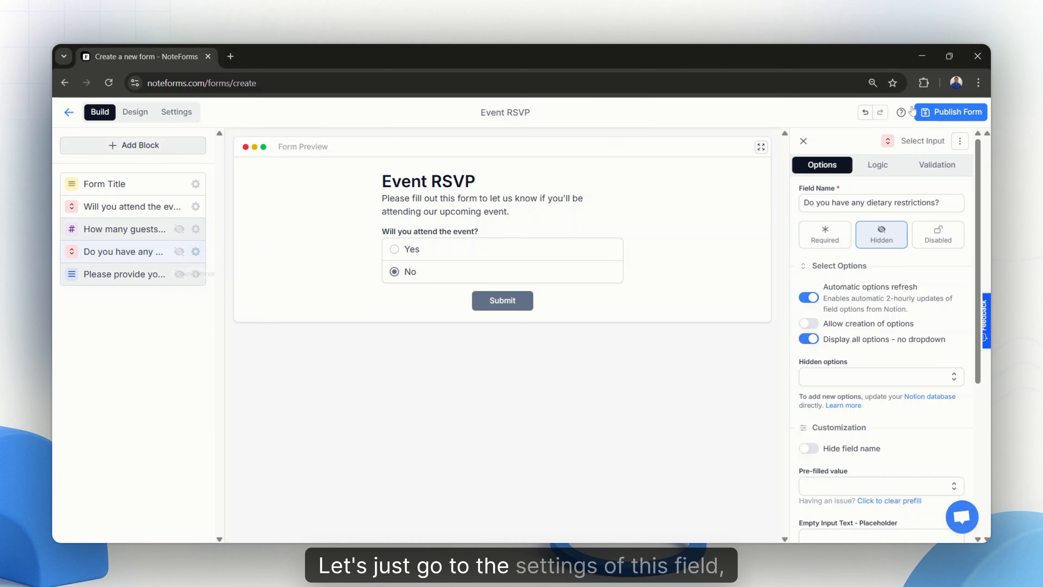
left_click(879, 169)
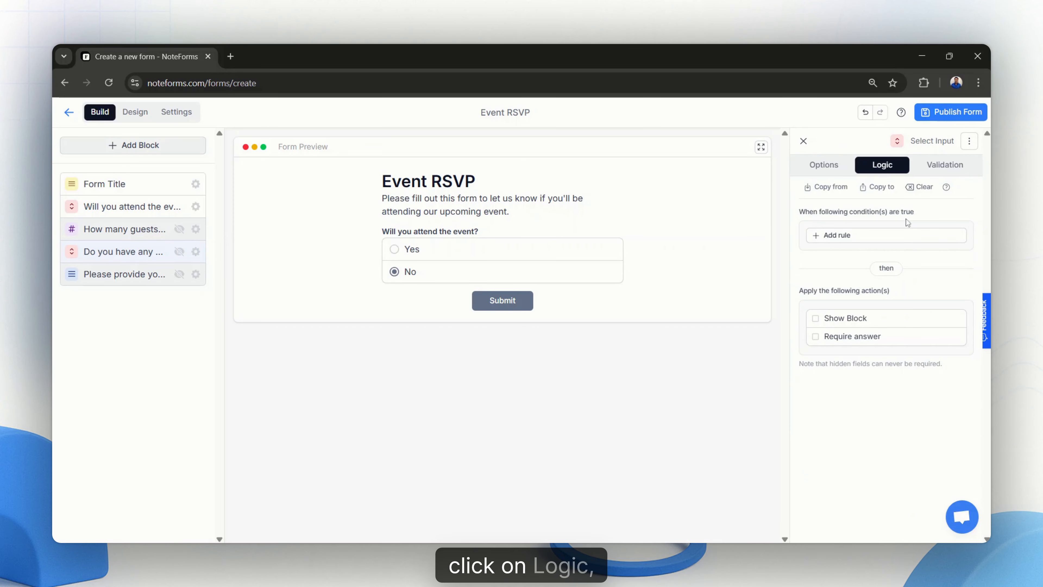
left_click(870, 242)
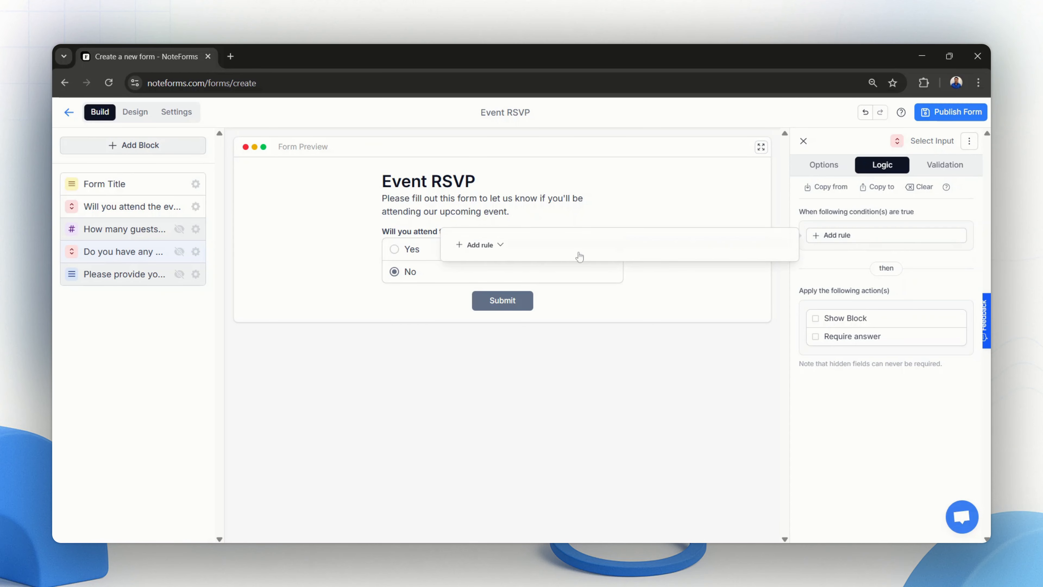
left_click(497, 246)
left_click(483, 272)
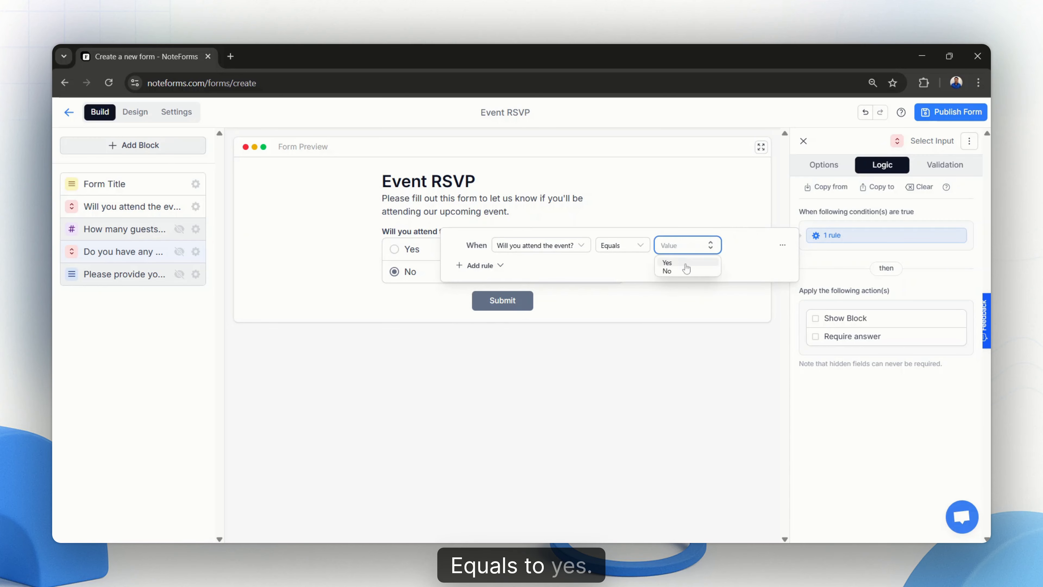
left_click(684, 264)
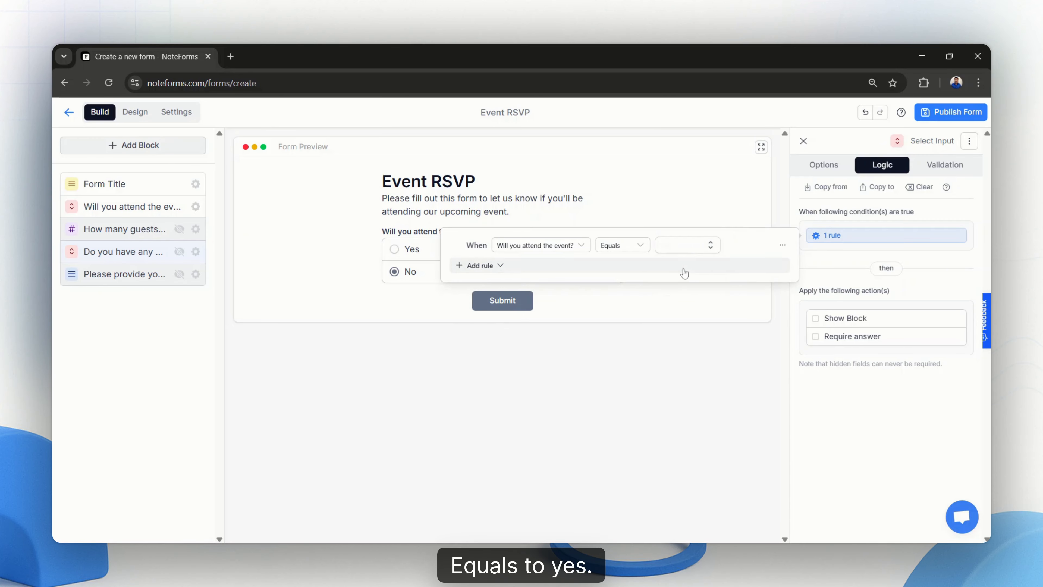
left_click(815, 319)
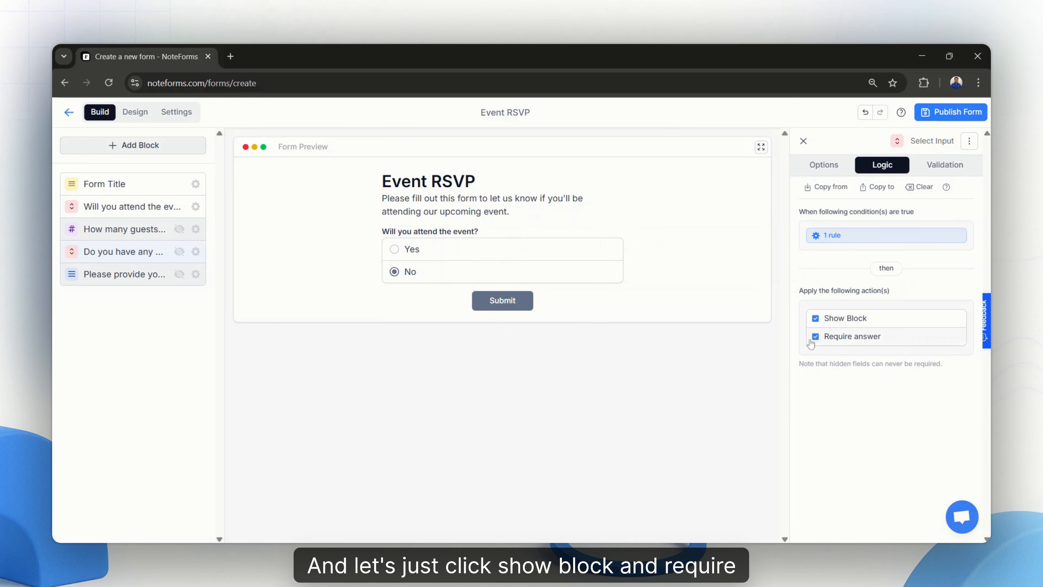
left_click(394, 250)
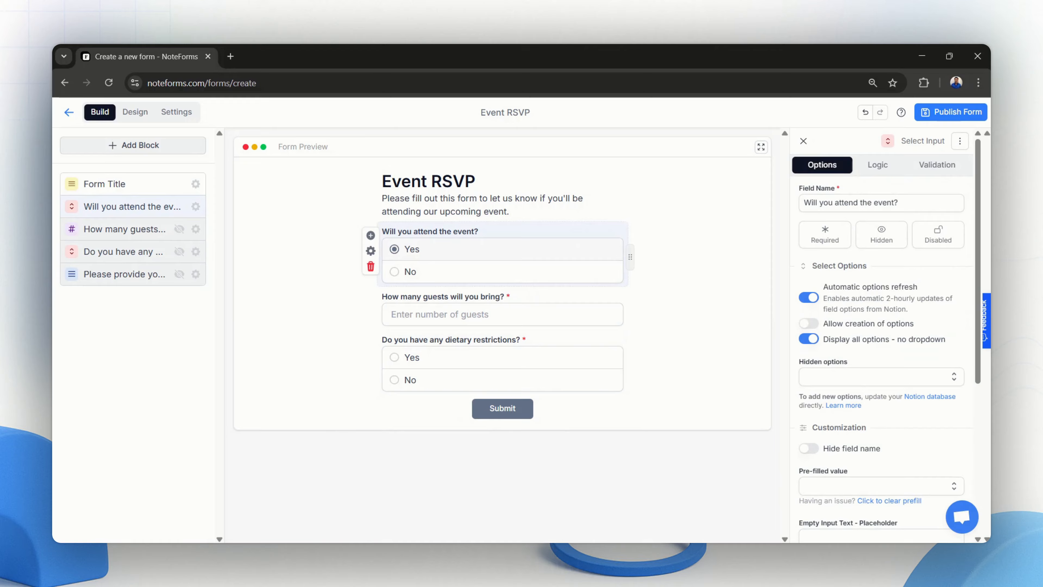
left_click(394, 271)
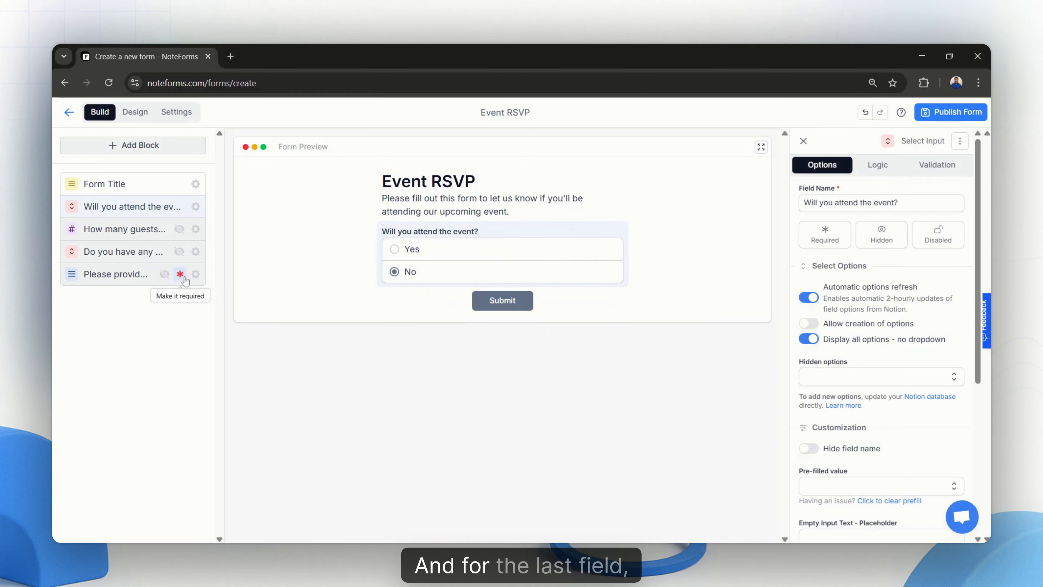
- Add a rule group to the dietary details field's logic, with a first rule that "Will you attend the event?" equals Yes
left_click(196, 274)
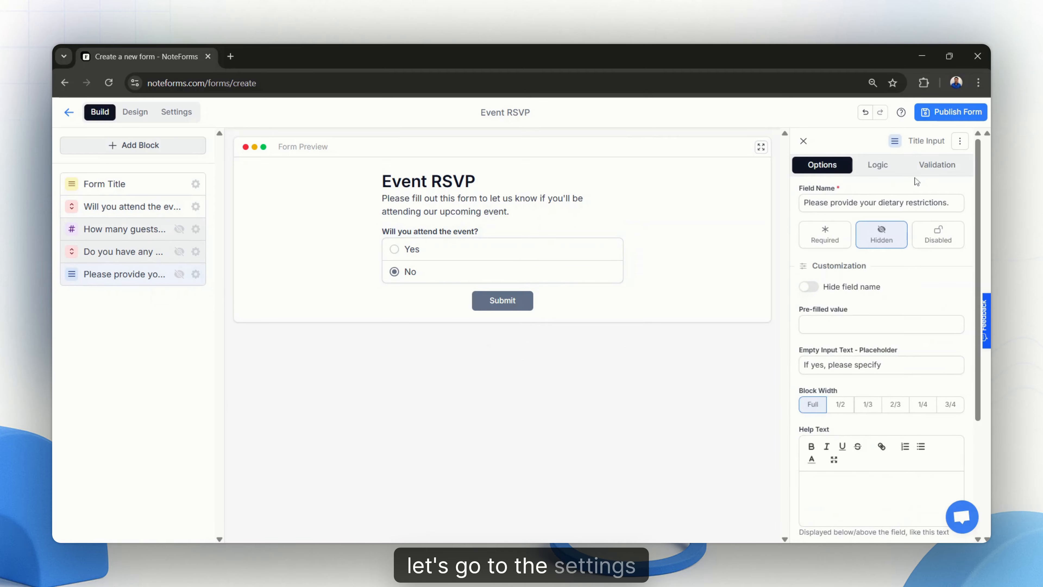
left_click(883, 168)
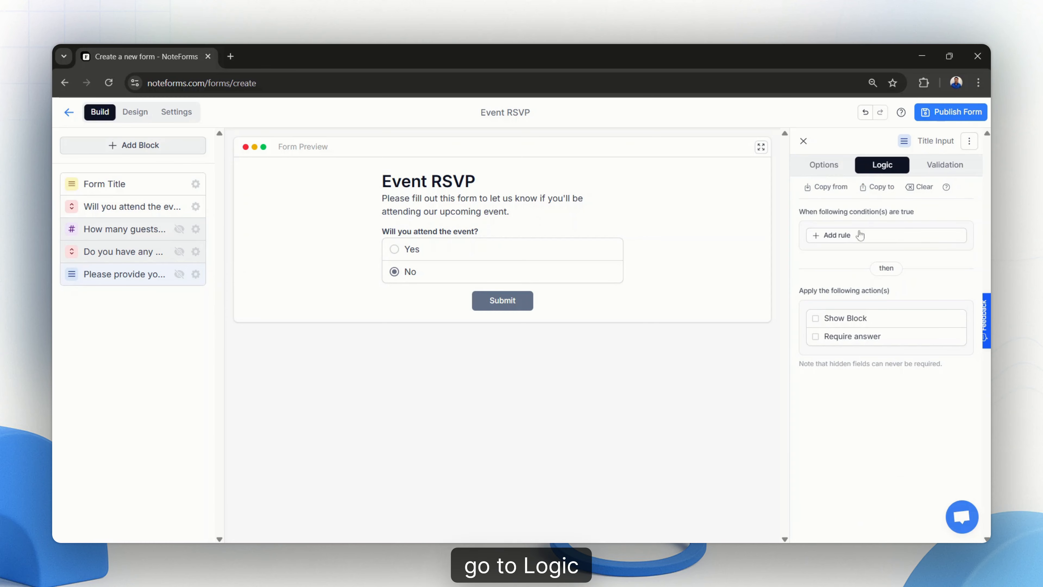
left_click(849, 238)
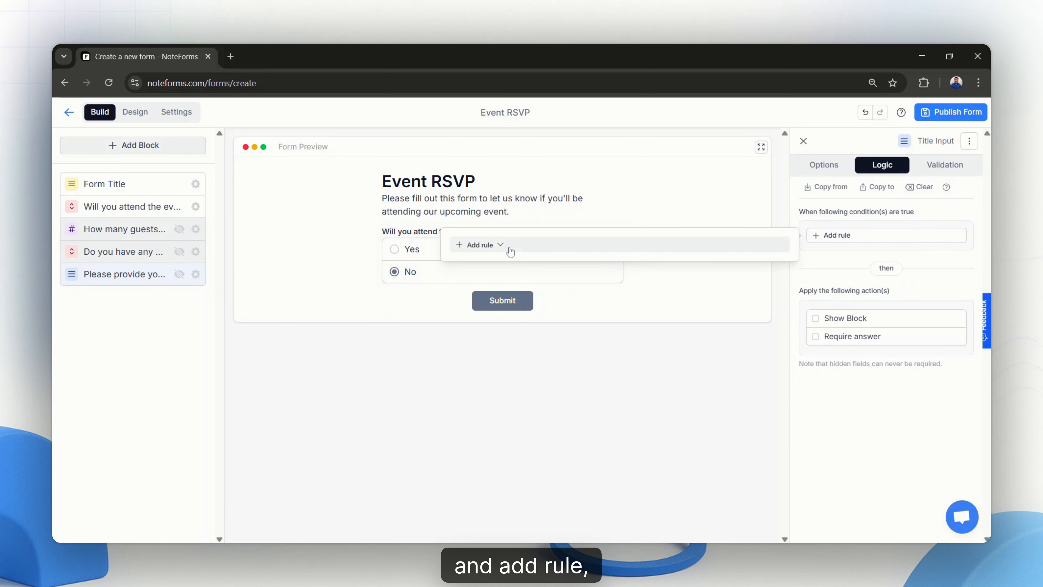
left_click(500, 245)
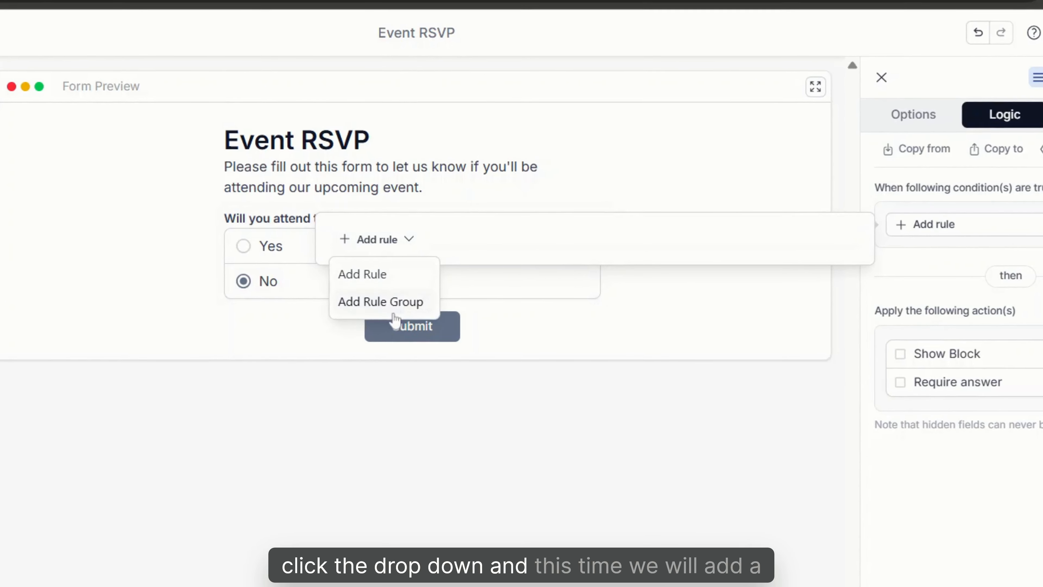
left_click(393, 304)
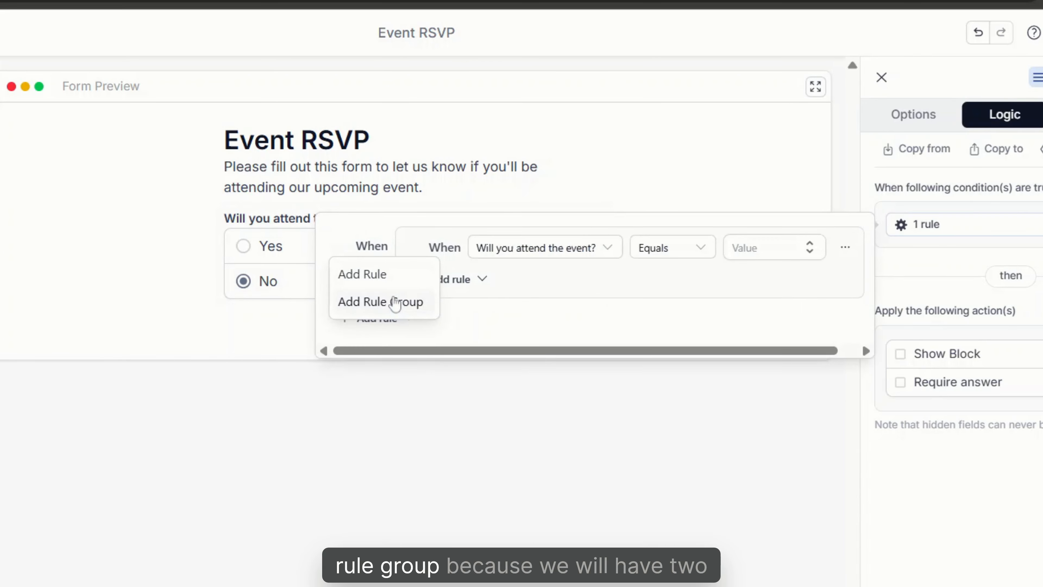
left_click(575, 252)
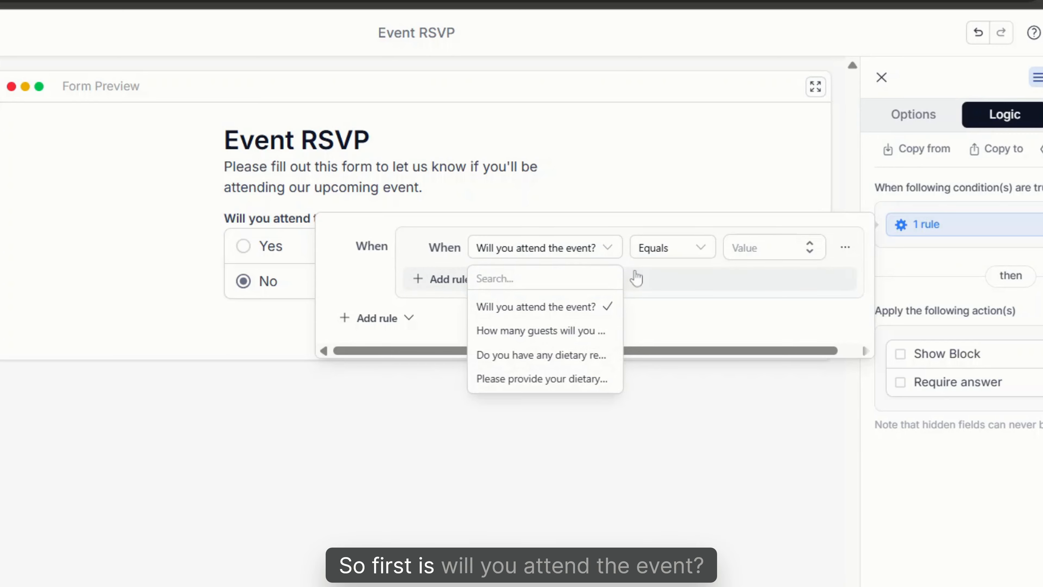
left_click(684, 251)
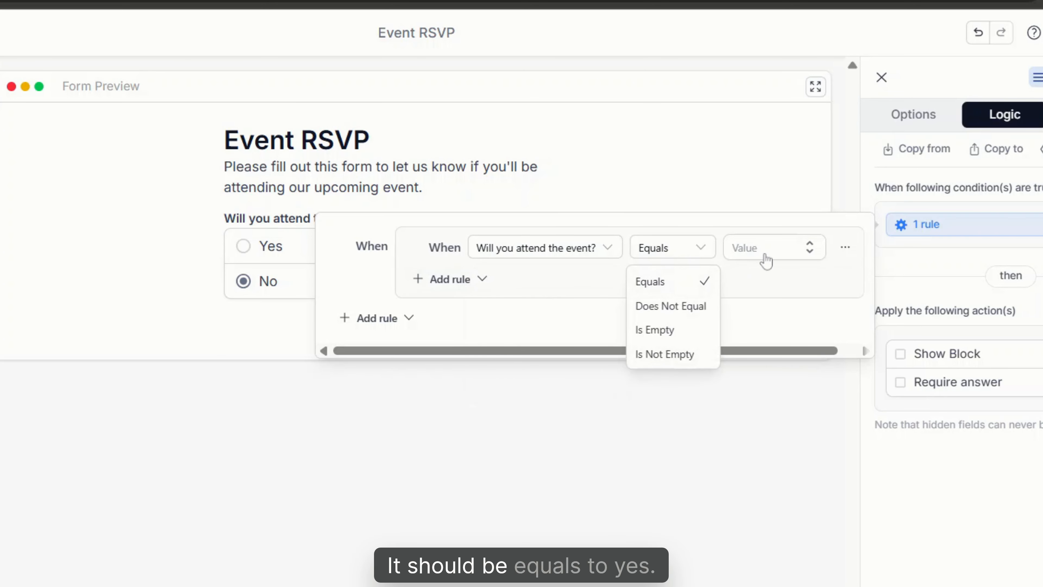
left_click(790, 248)
left_click(759, 275)
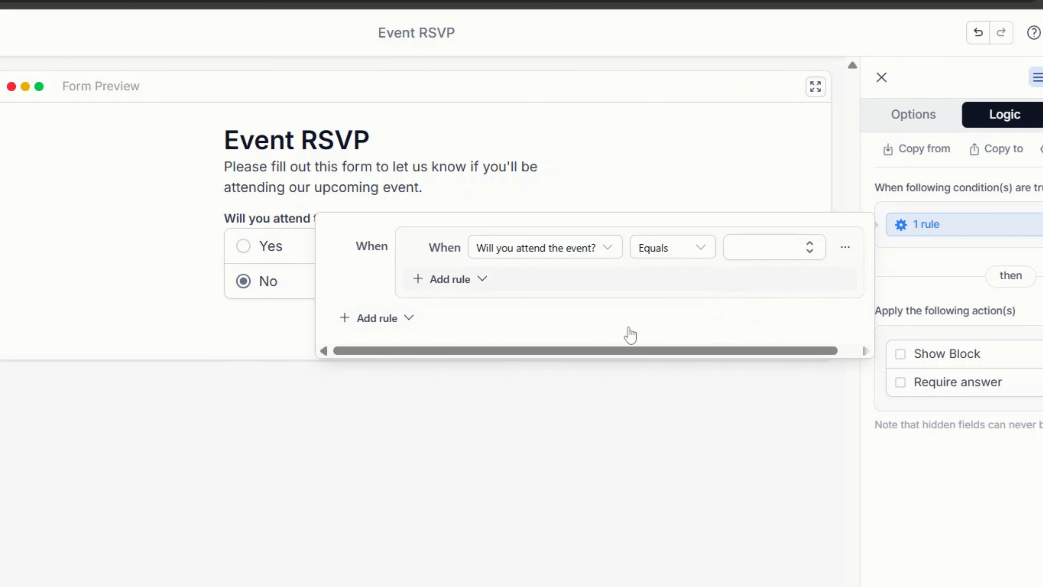
- Add an And rule that "Do you have any dietary restrictions?" equals Yes to the group, and apply the Show Block and Require answer actions
left_click(483, 279)
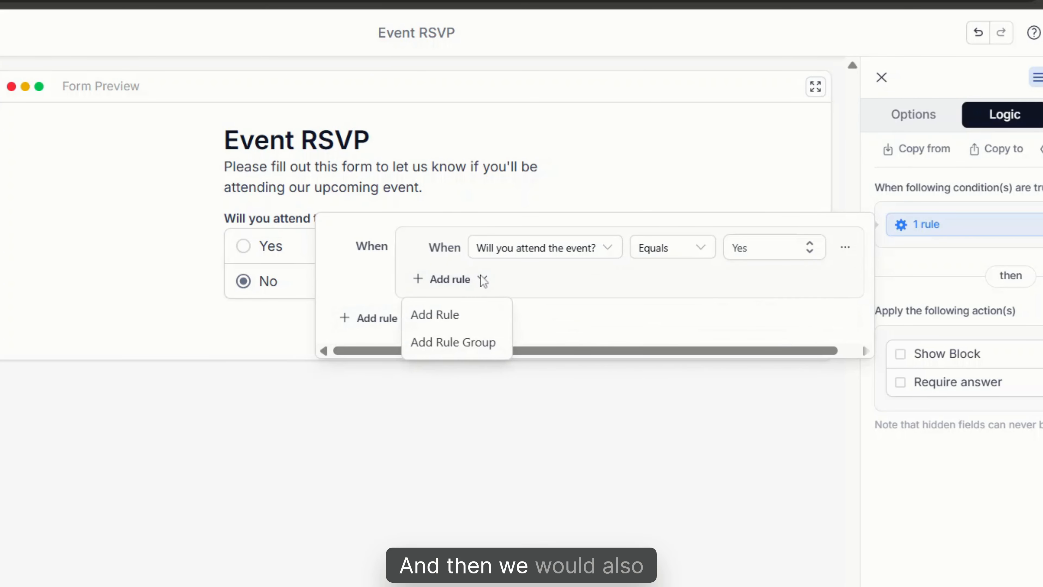
left_click(467, 317)
left_click(558, 282)
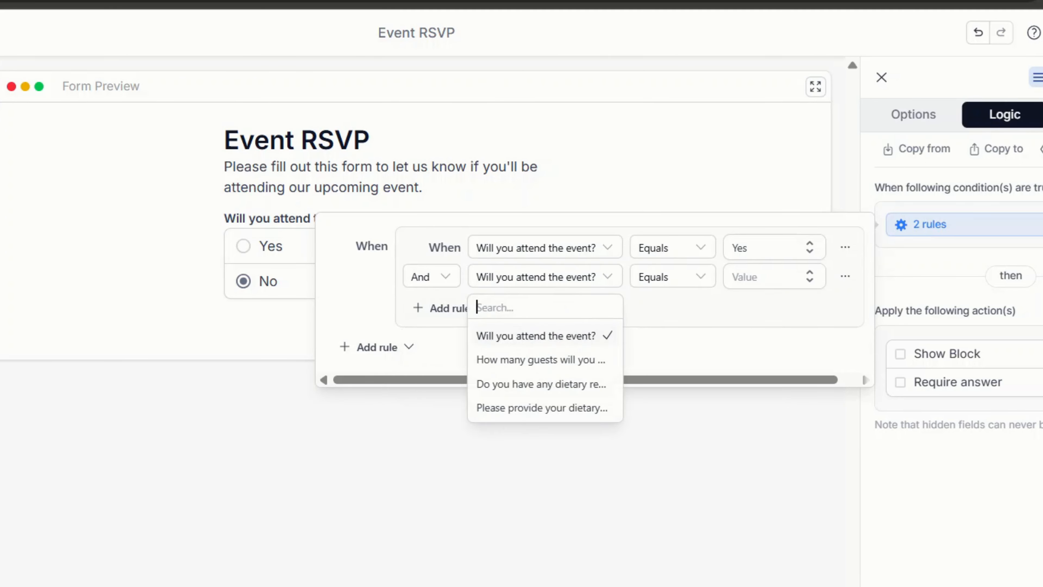
left_click(522, 388)
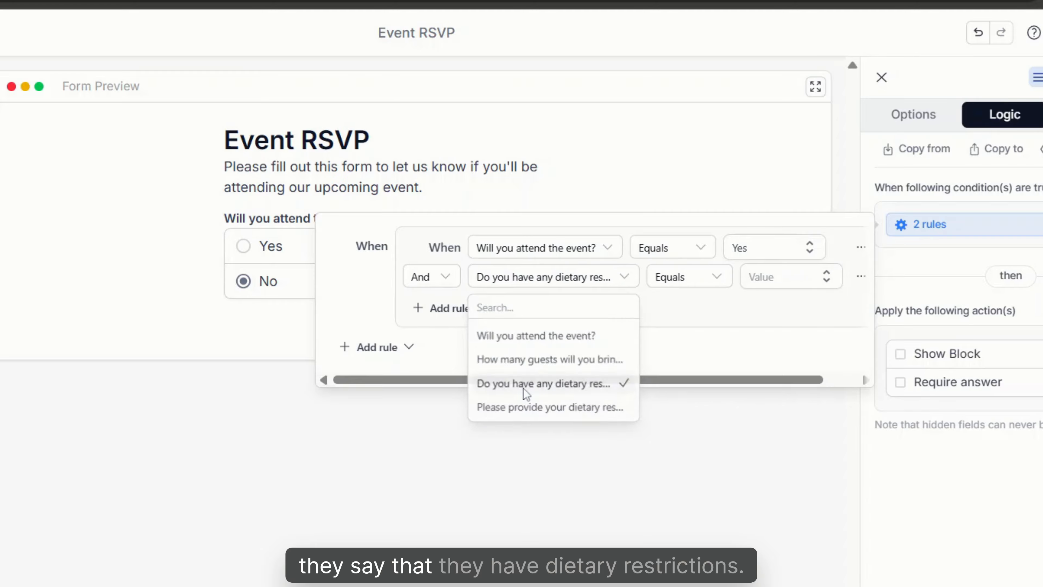
left_click(804, 290)
left_click(785, 306)
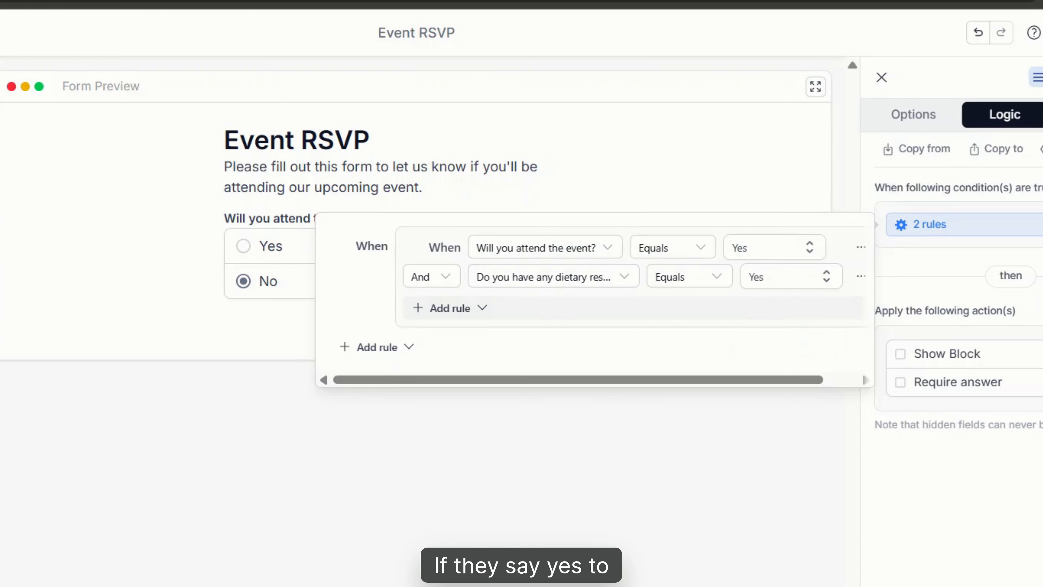
left_click(901, 356)
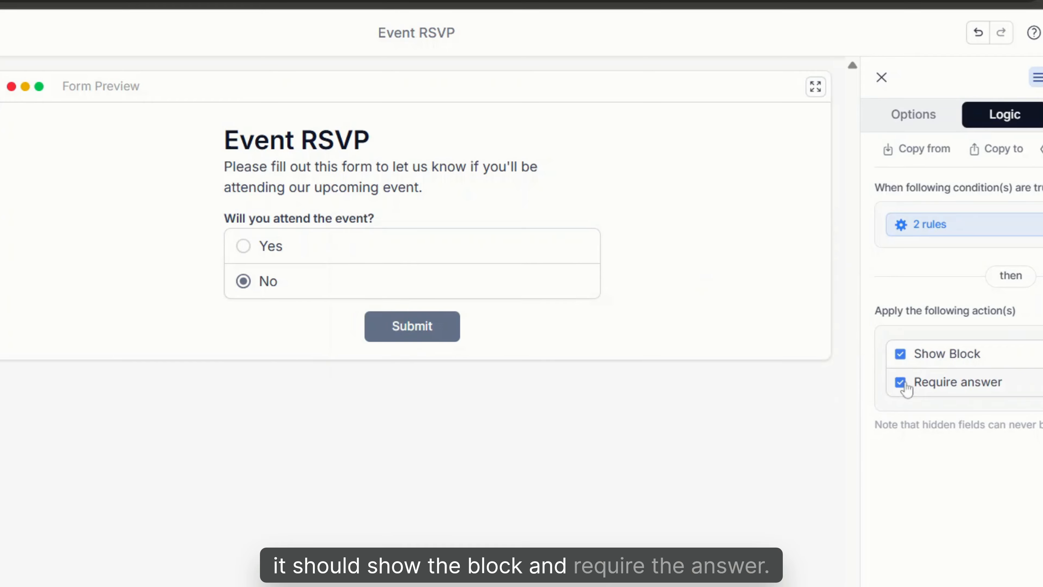
- Test the dietary details logic in the preview by answering Yes to attendance, 2 guests and Yes to dietary restrictions
left_click(243, 246)
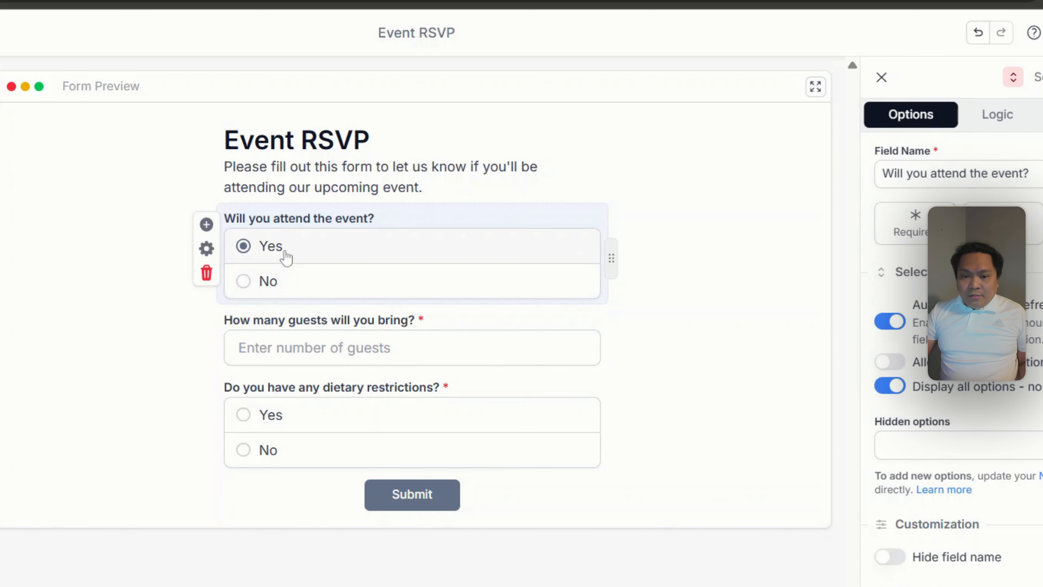
left_click(263, 341)
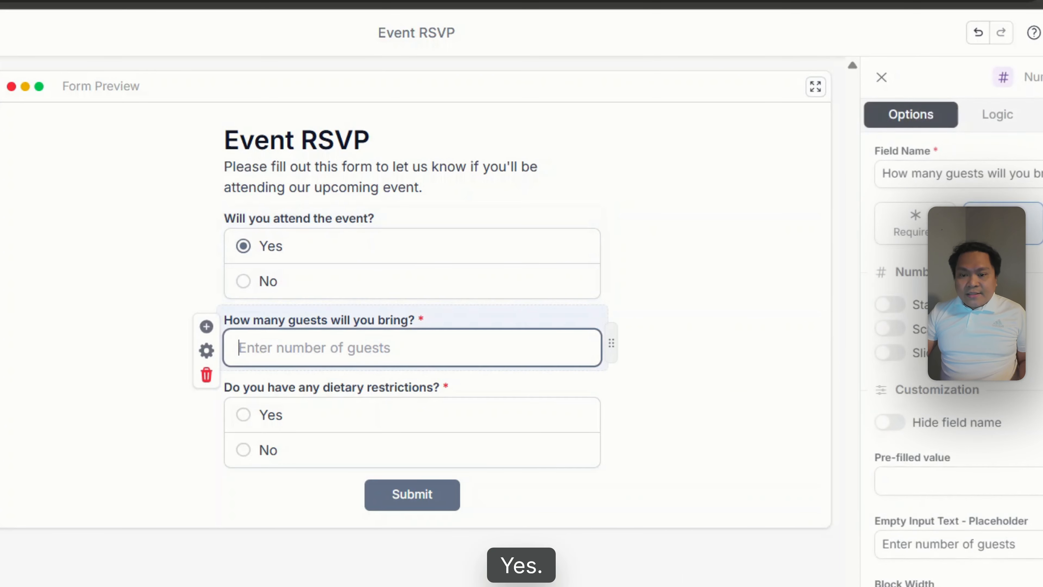
type("2")
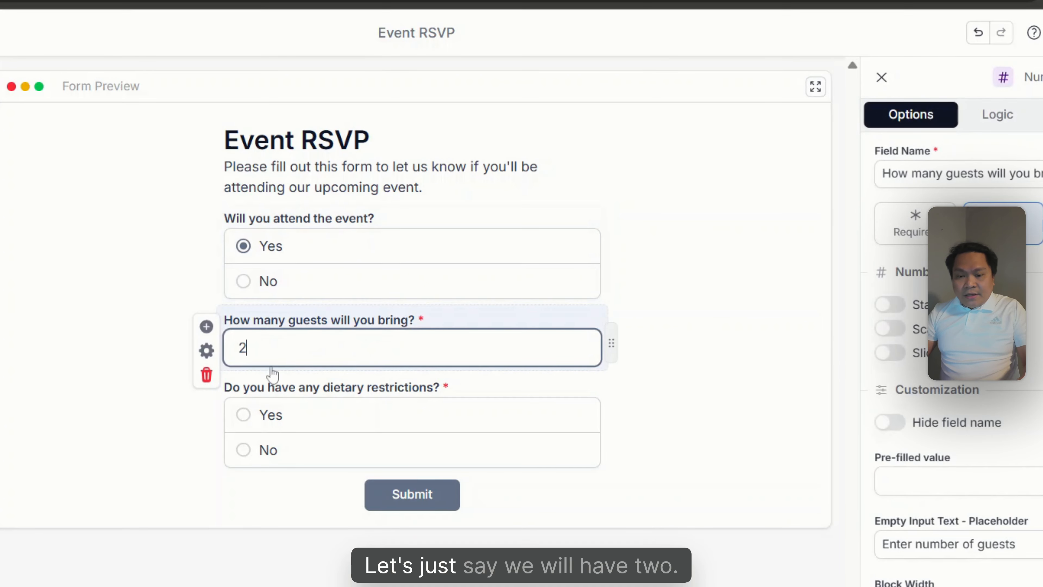
left_click(244, 415)
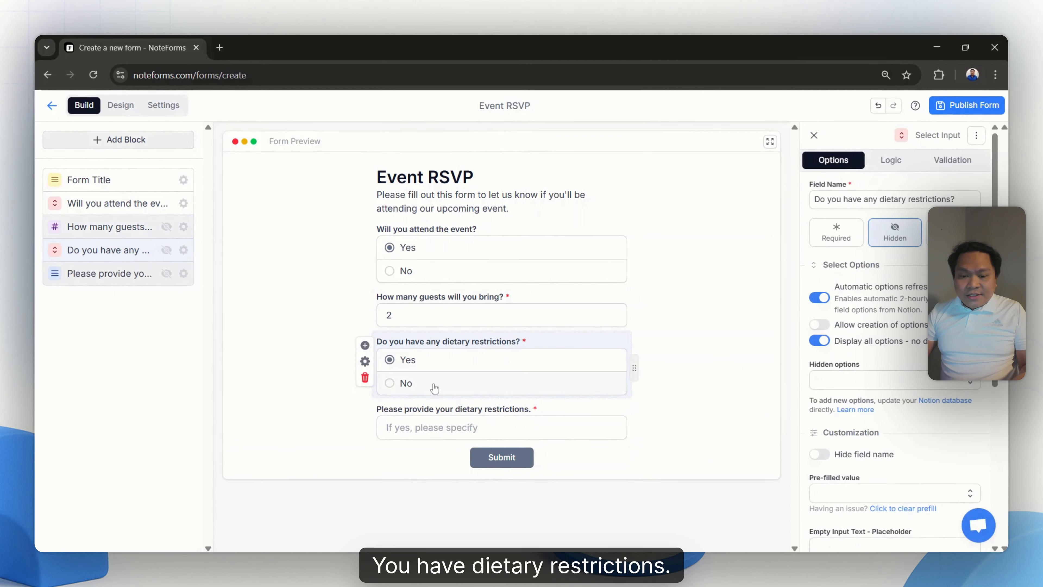
left_click(436, 428)
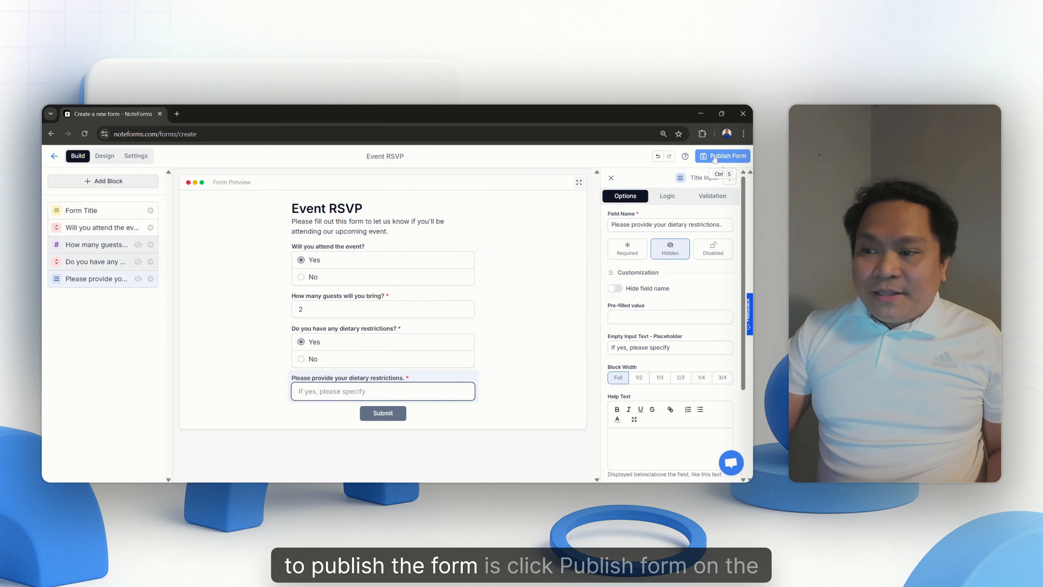
- Publish the form, saving its responses to the first Notion page matching the account owner's first name
left_click(714, 157)
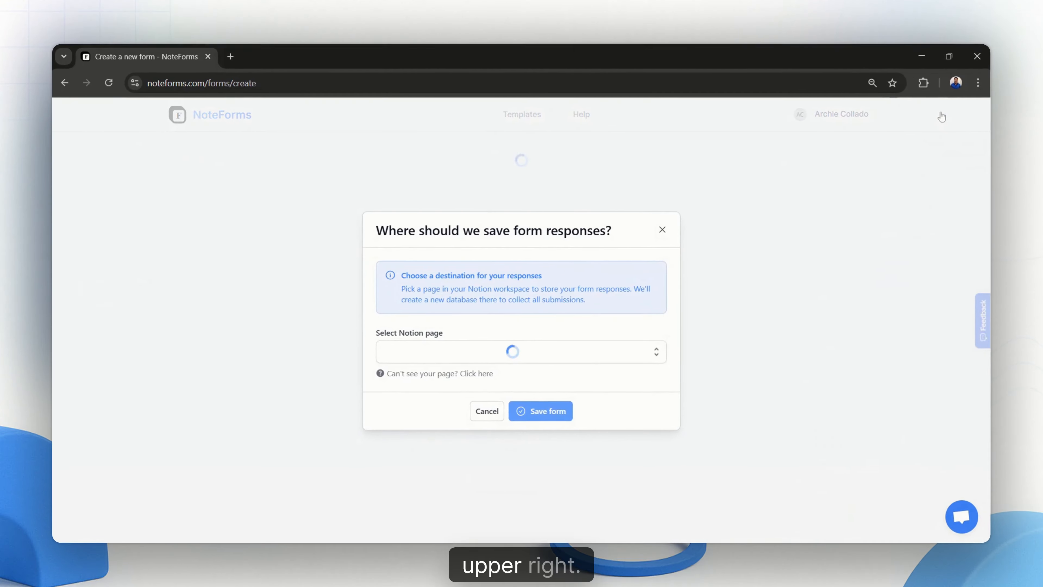
left_click(517, 360)
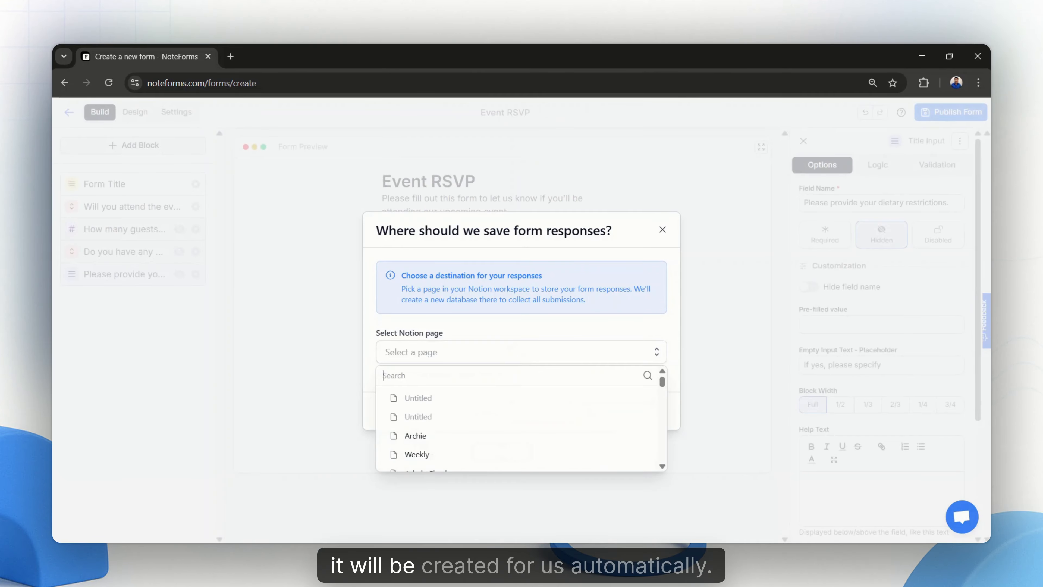
type("Archie")
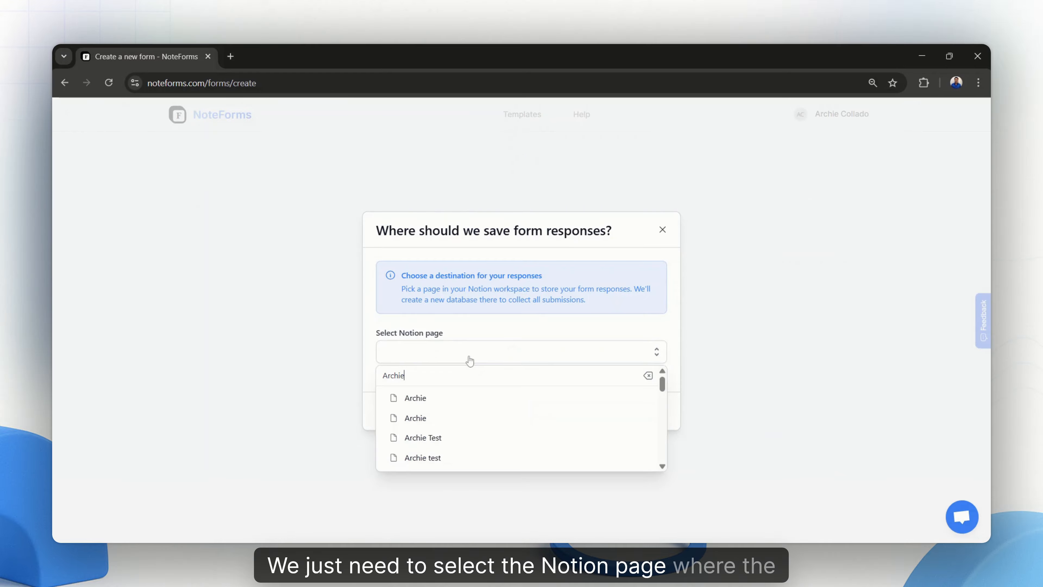
left_click(415, 398)
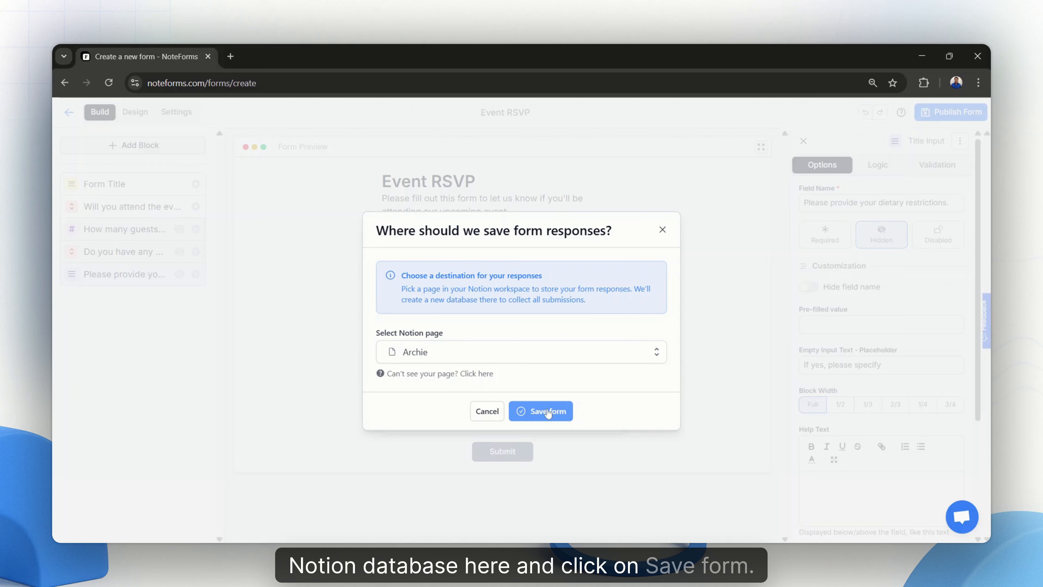
left_click(548, 413)
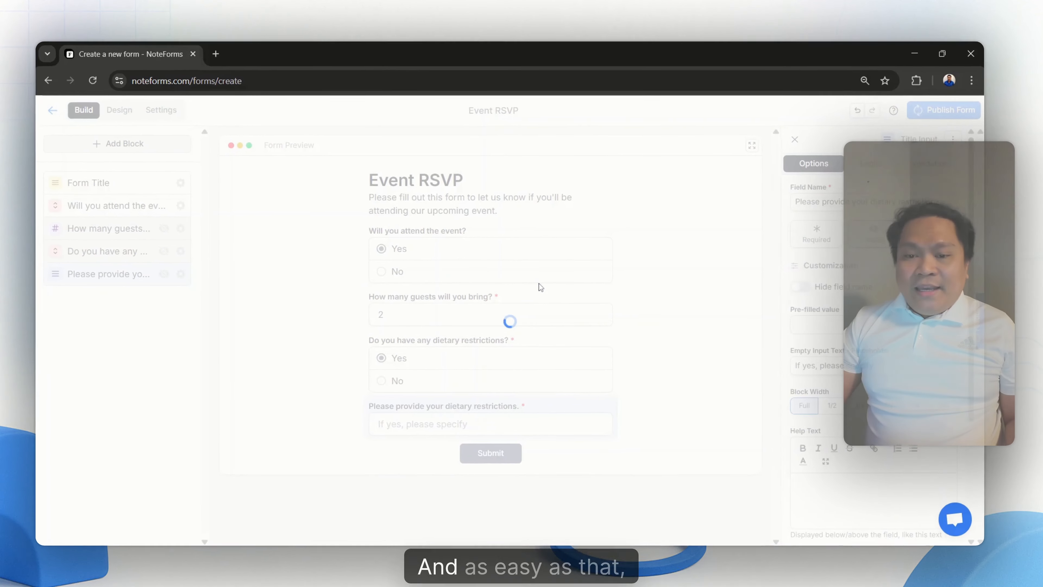